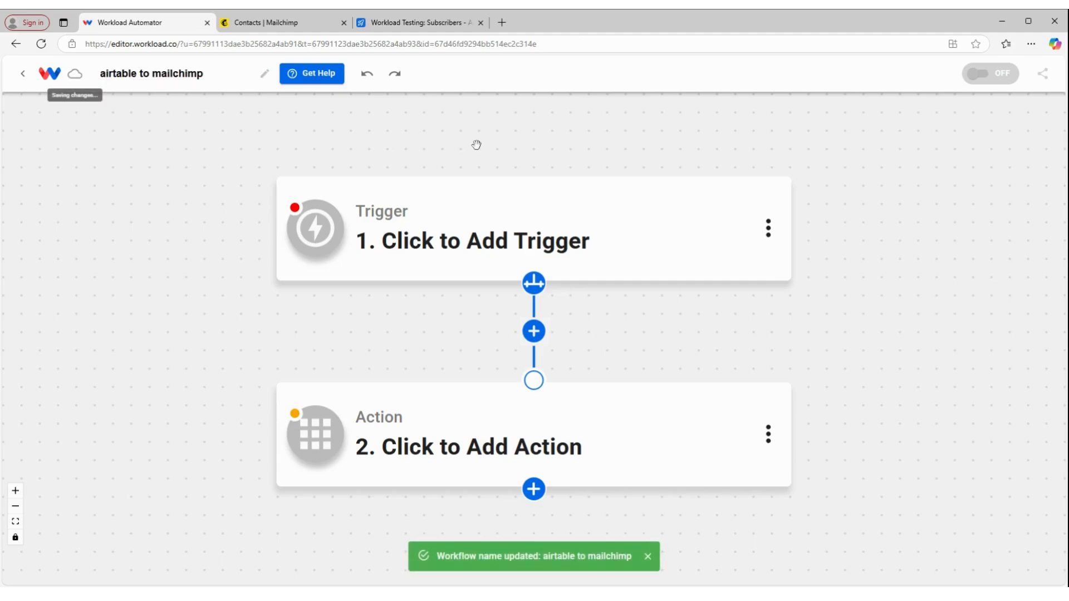
Step: Set the workflow's trigger to Airtable's New Record event and accept the connected Airtable account
left_click(488, 220)
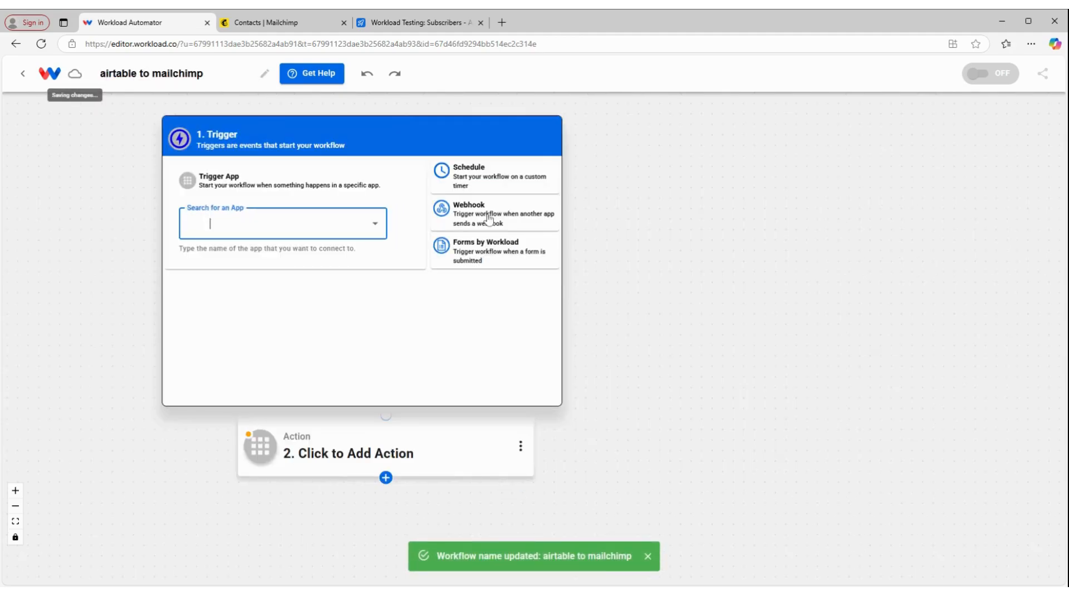
type("airtabl")
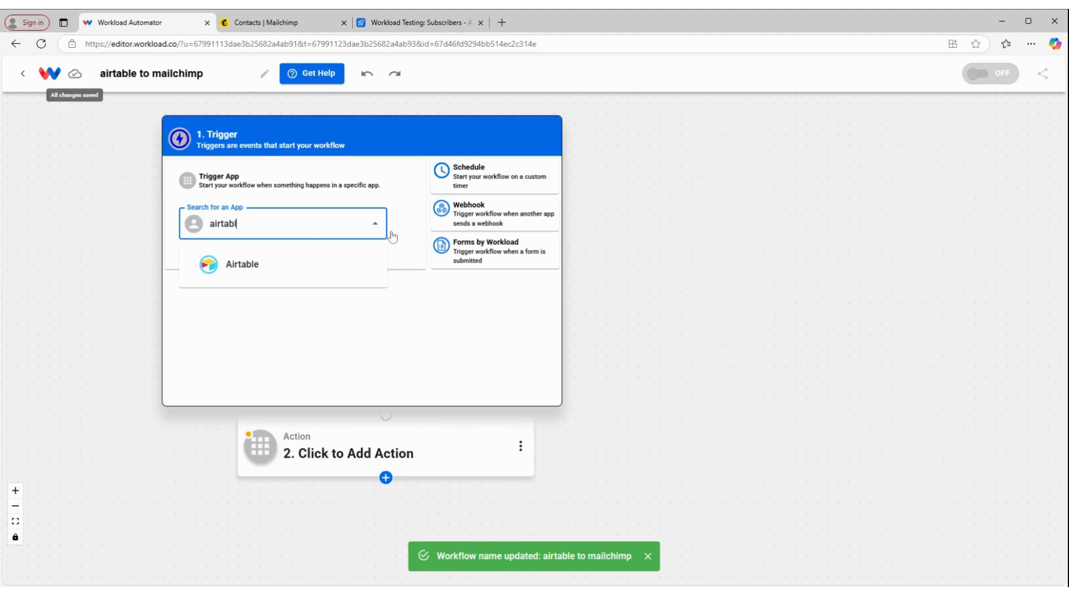
type("e")
left_click(298, 265)
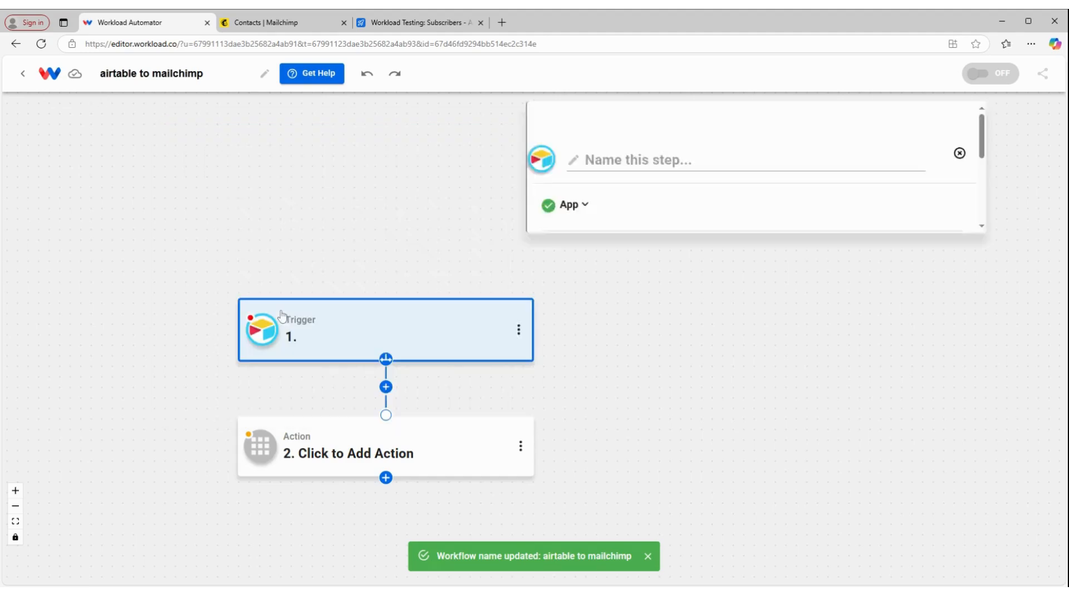
left_click(572, 249)
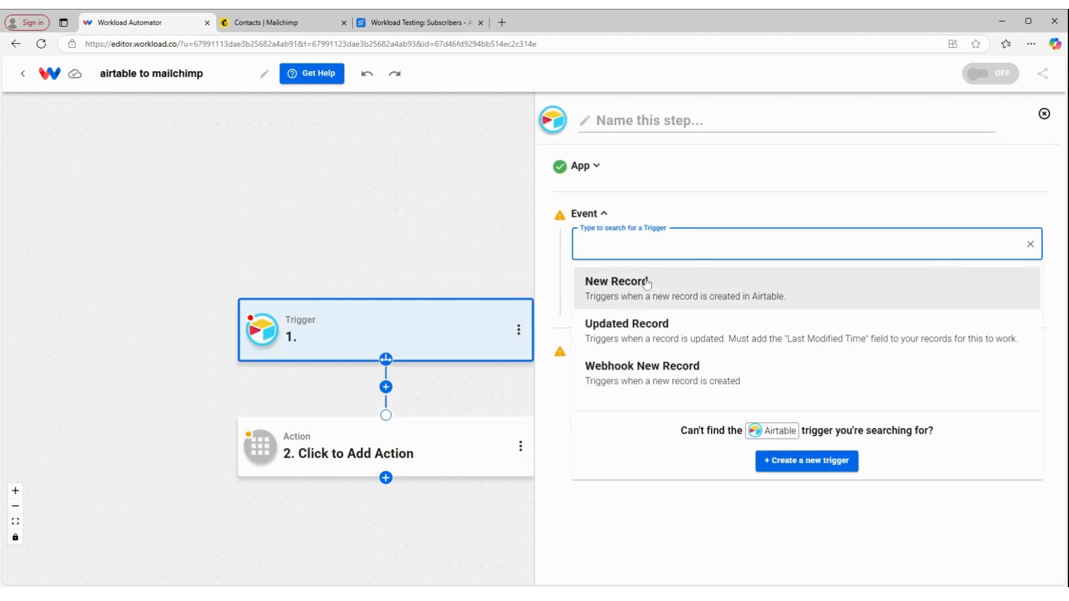
left_click(677, 283)
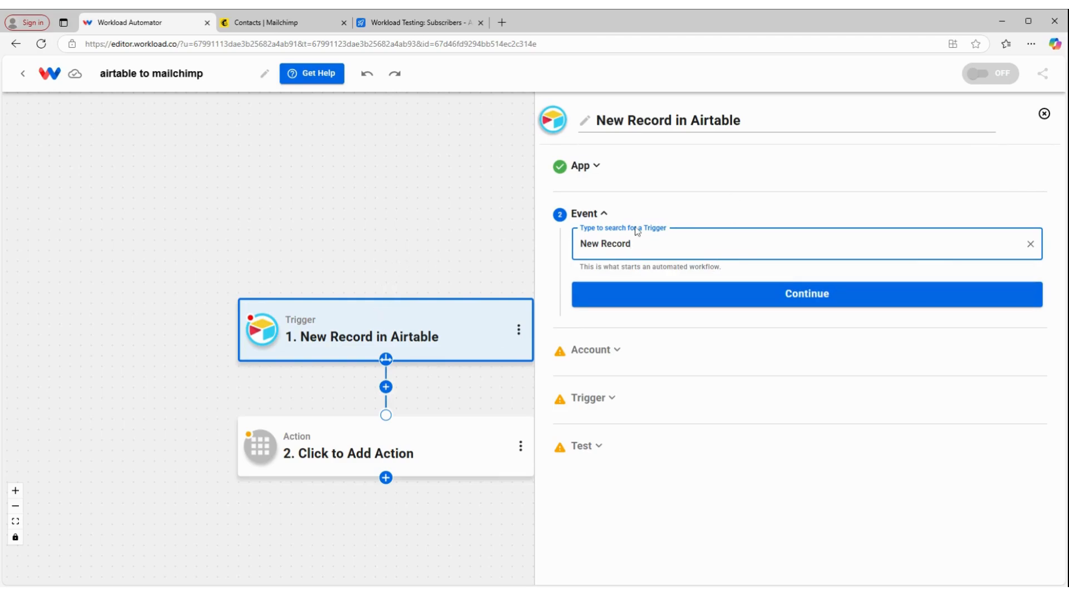
left_click(793, 298)
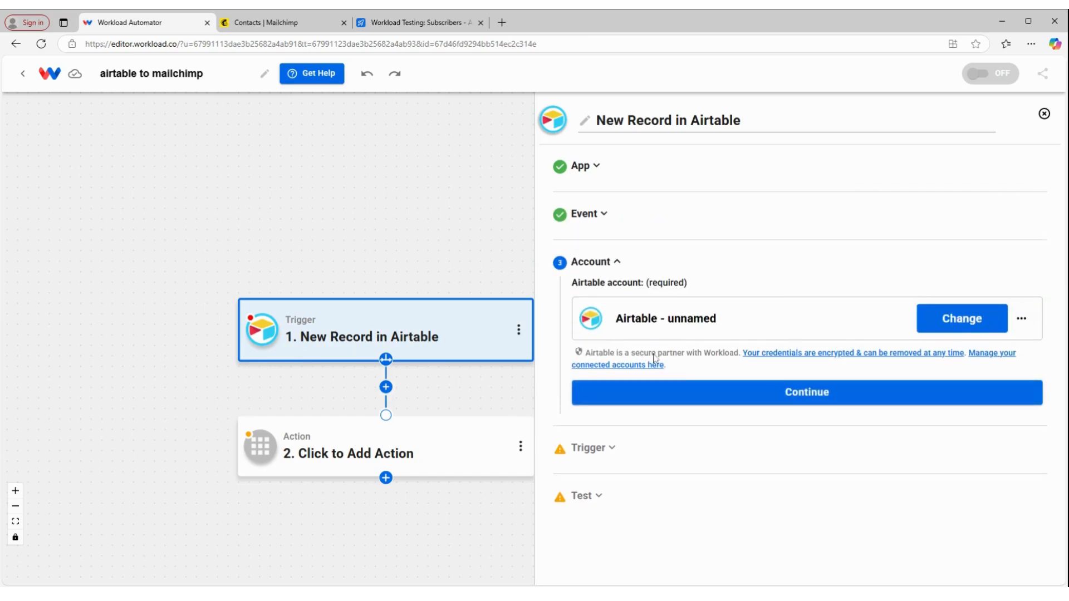
left_click(733, 395)
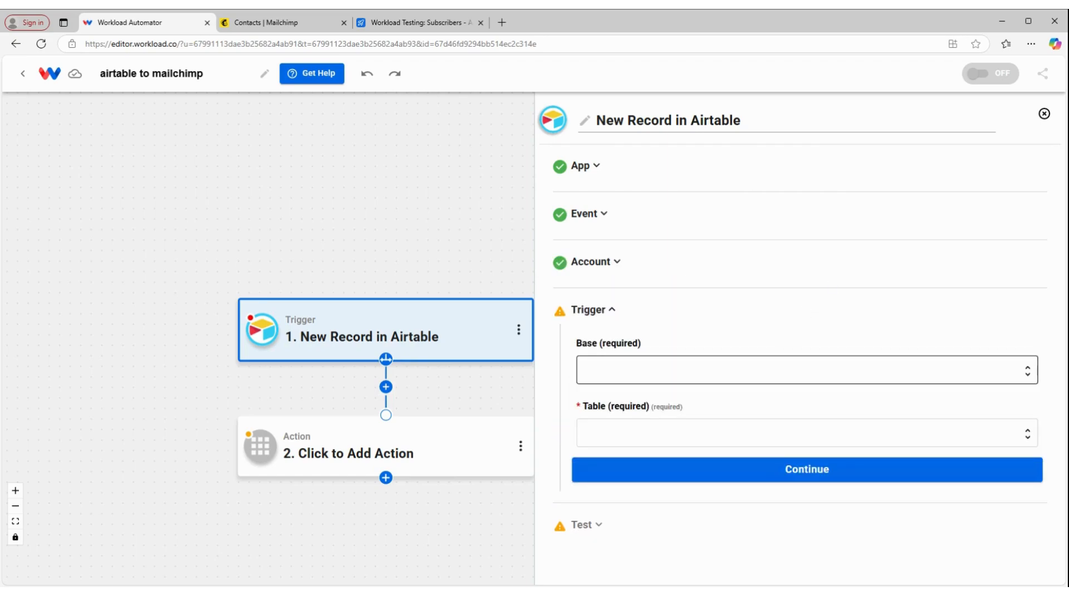
Step: Point the trigger at the Workload Testing base and its Subscribers table
left_click(867, 370)
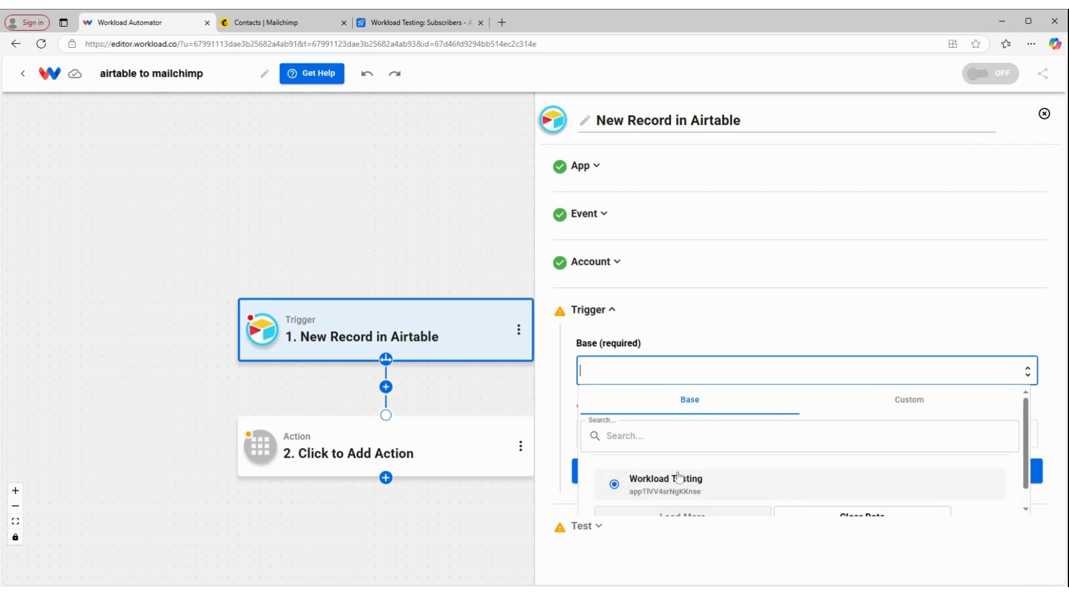
left_click(679, 477)
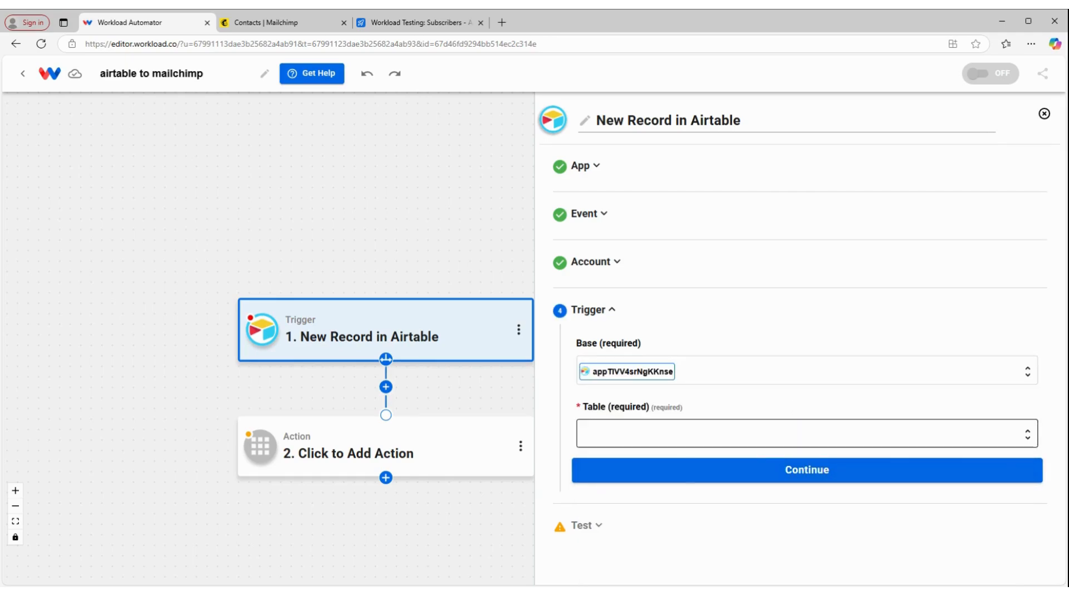
left_click(751, 434)
scroll(752, 455, "down", 3)
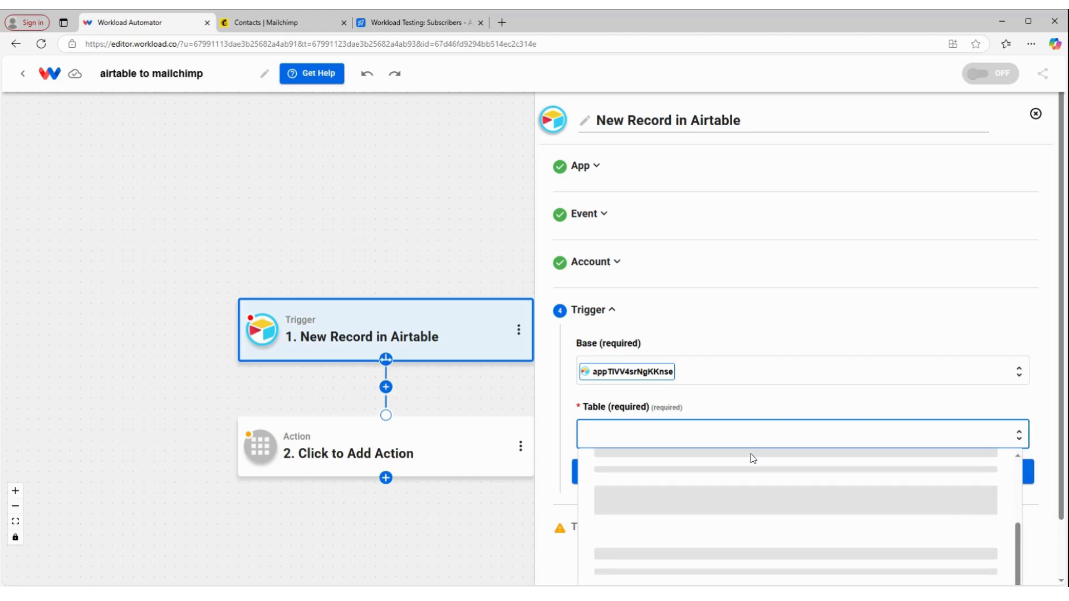
scroll(754, 448, "down", 1)
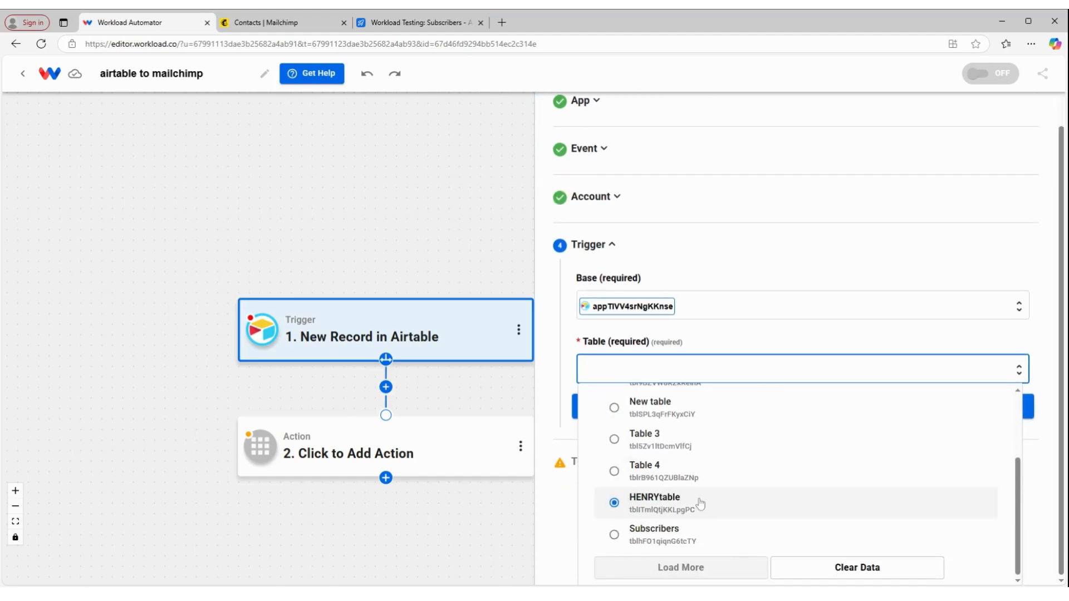
left_click(665, 532)
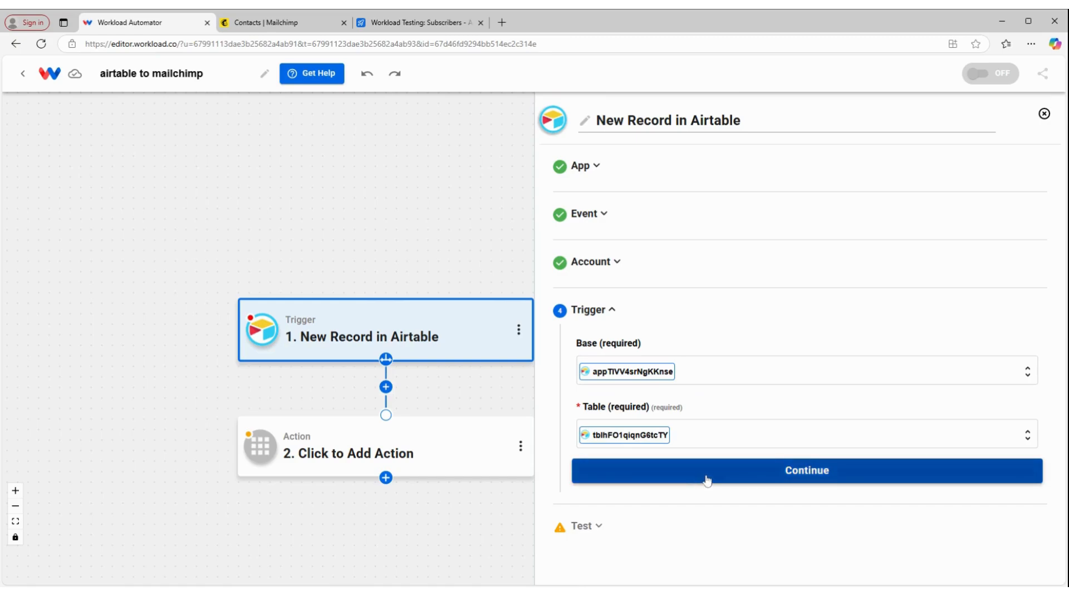
left_click(707, 480)
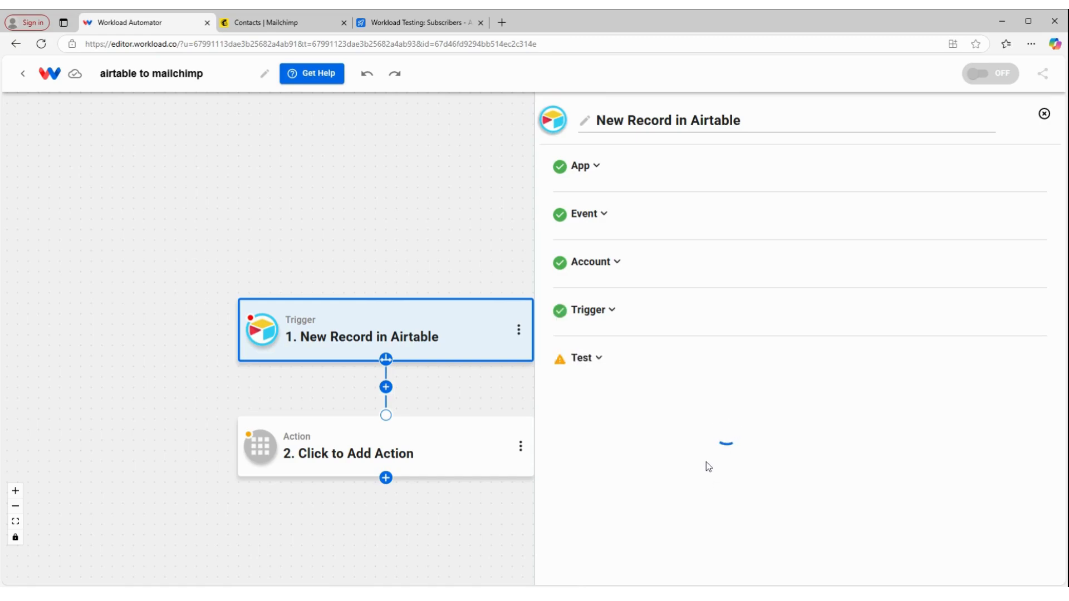
Step: Test the Airtable trigger, review the found record's data and raw output, and continue to the action
left_click(775, 494)
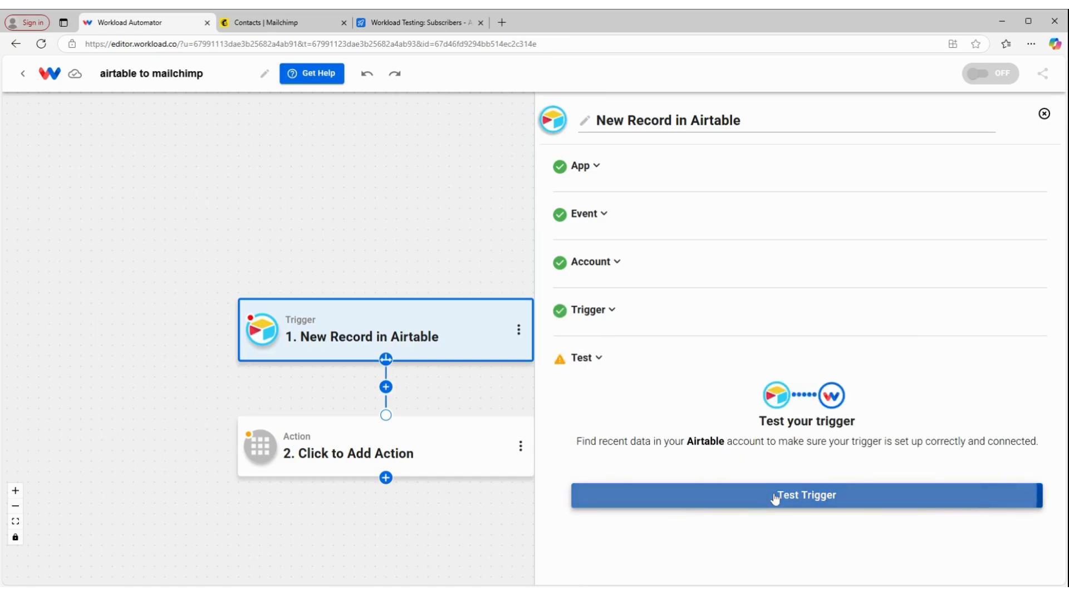
scroll(770, 465, "down", 1)
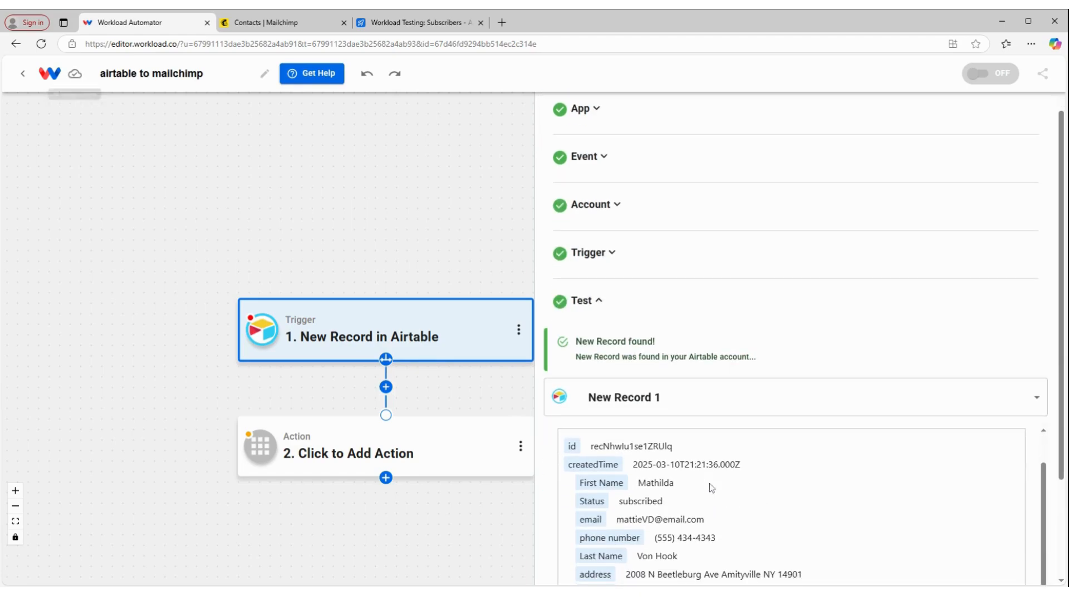
scroll(716, 495, "down", 1)
scroll(717, 495, "down", 1)
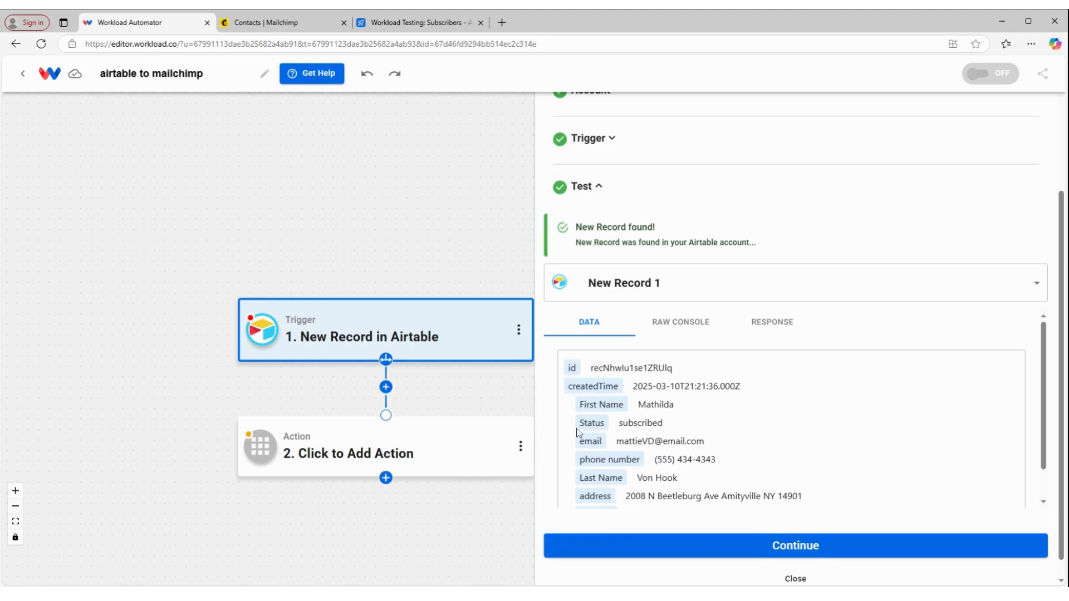
left_click(674, 331)
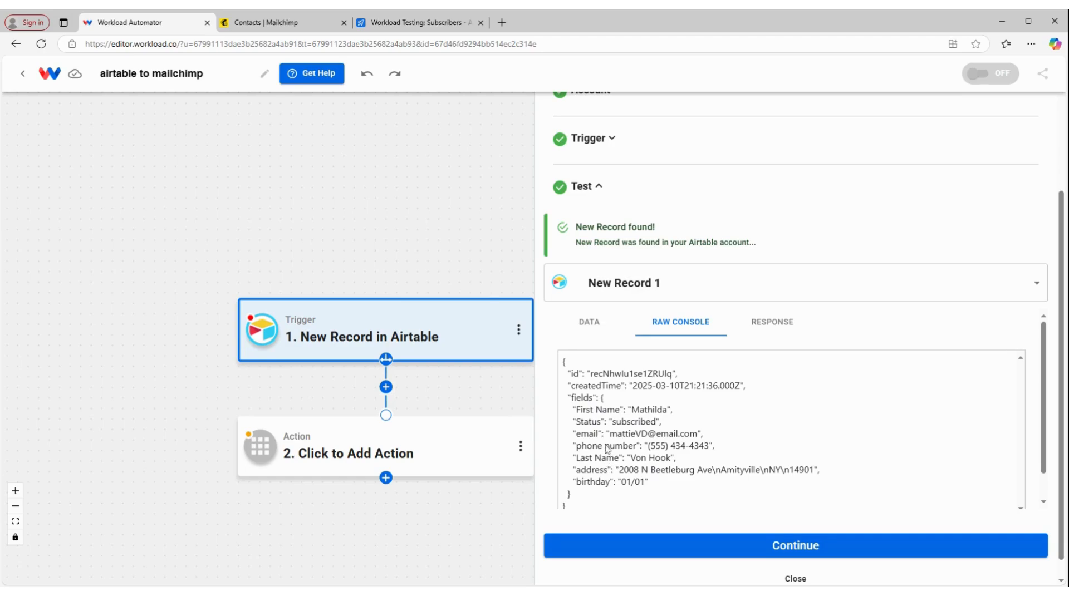
scroll(607, 450, "down", 2)
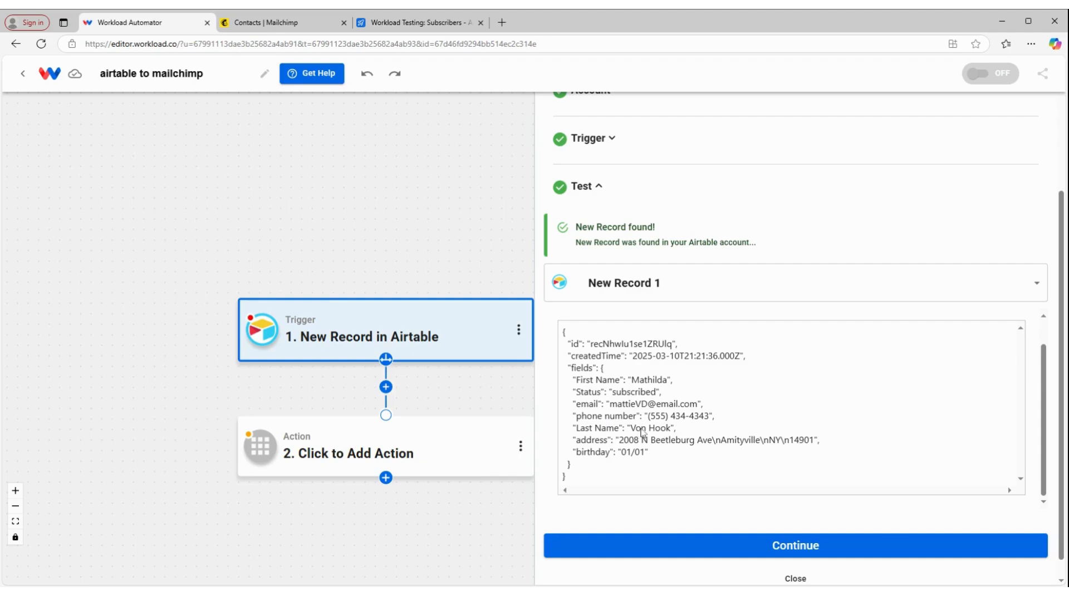
left_click(712, 546)
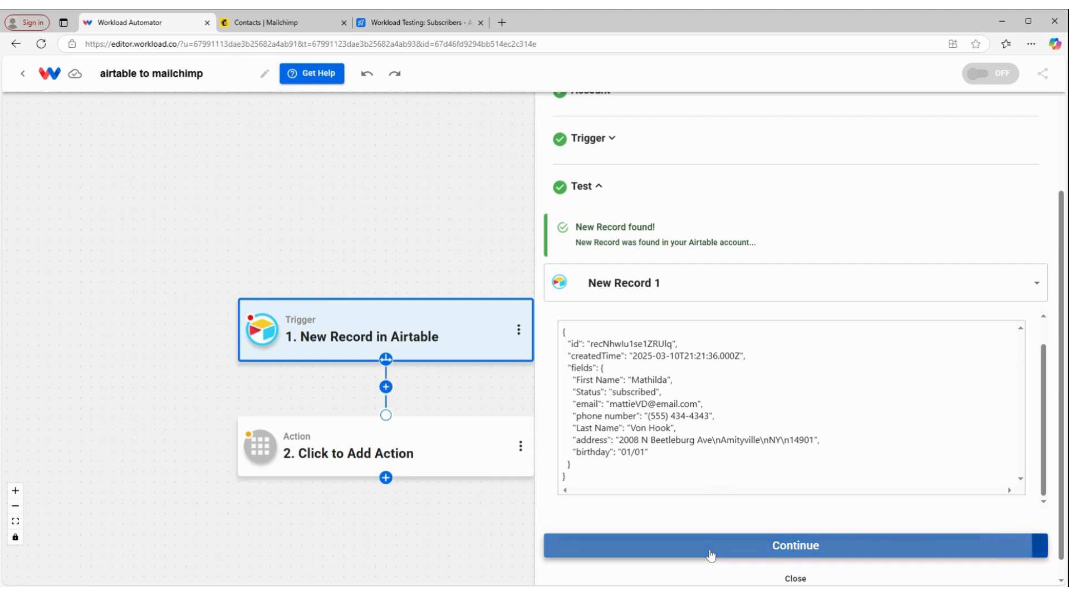
Step: Set the second step's action to the AI Formatter by Workload tool with the Format Data event
left_click(956, 216)
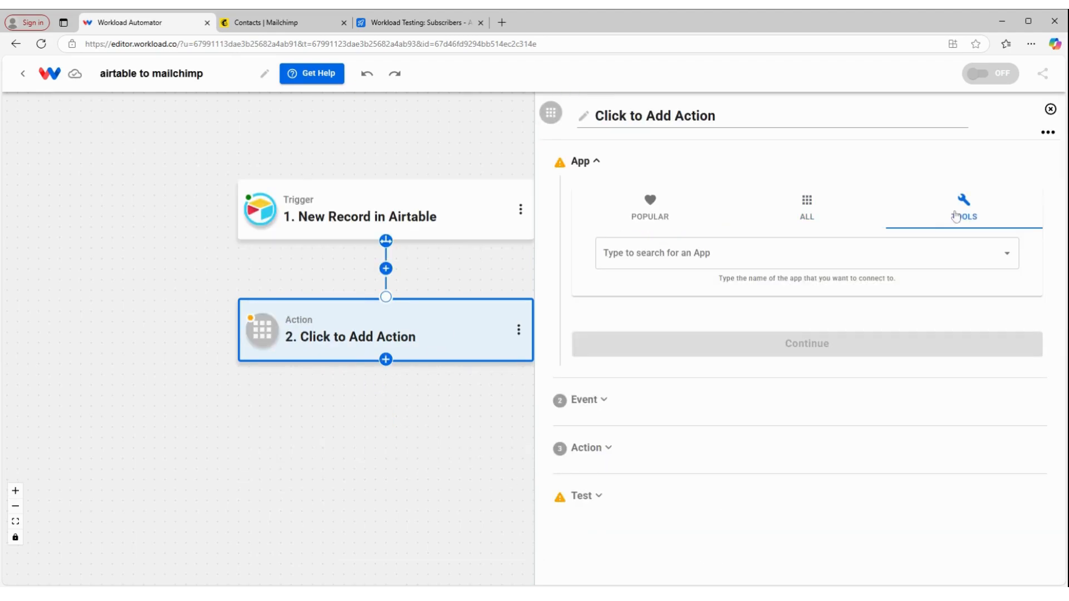
left_click(852, 259)
left_click(664, 322)
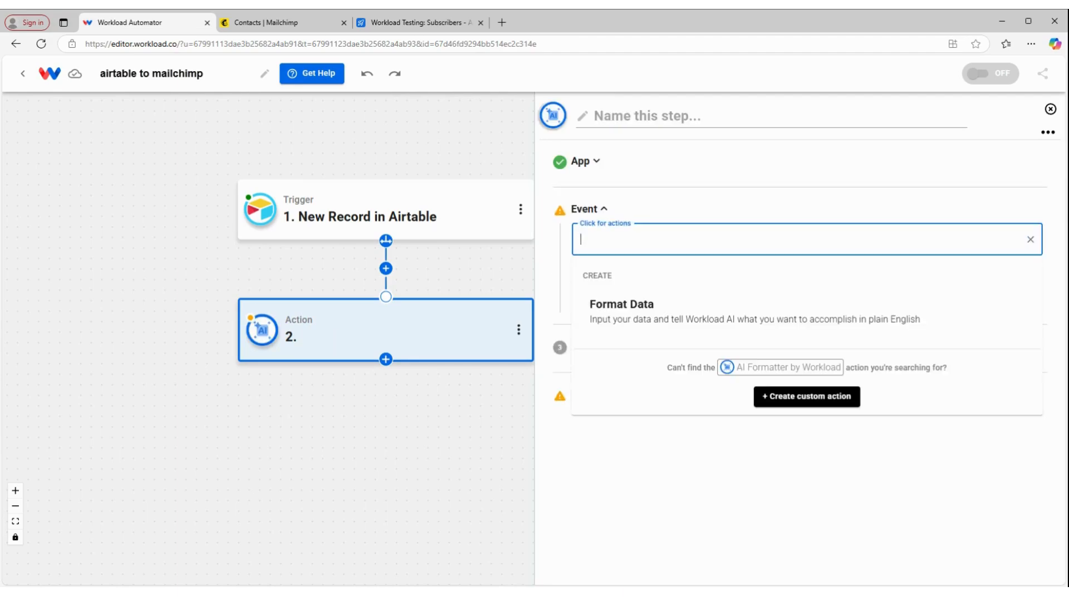
left_click(669, 305)
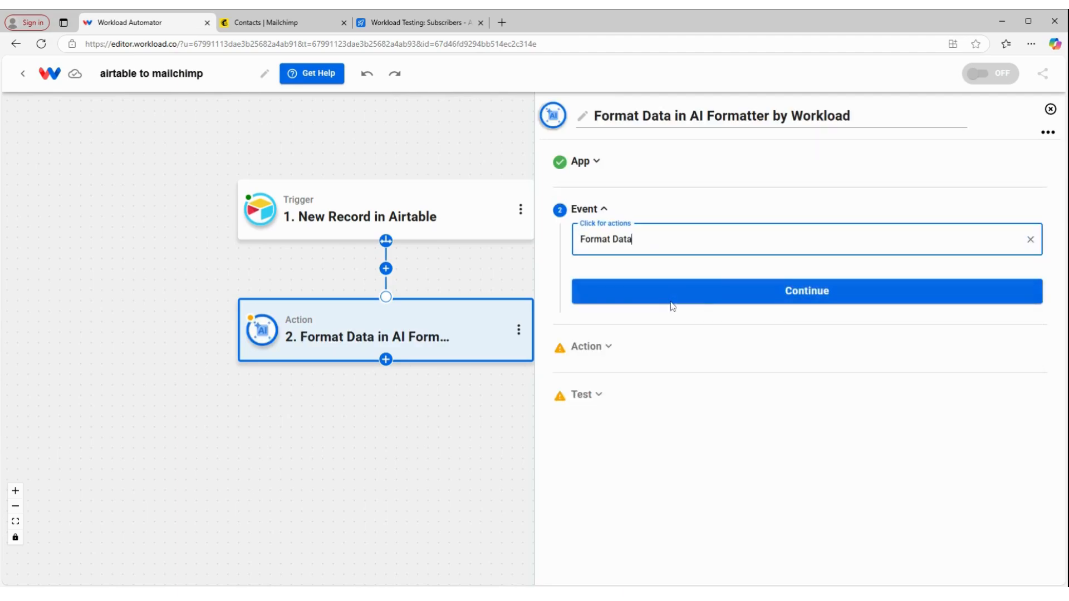
left_click(738, 298)
Step: Map the whole fields object from the New Record in Airtable step into the formatter's Input Data
left_click(690, 334)
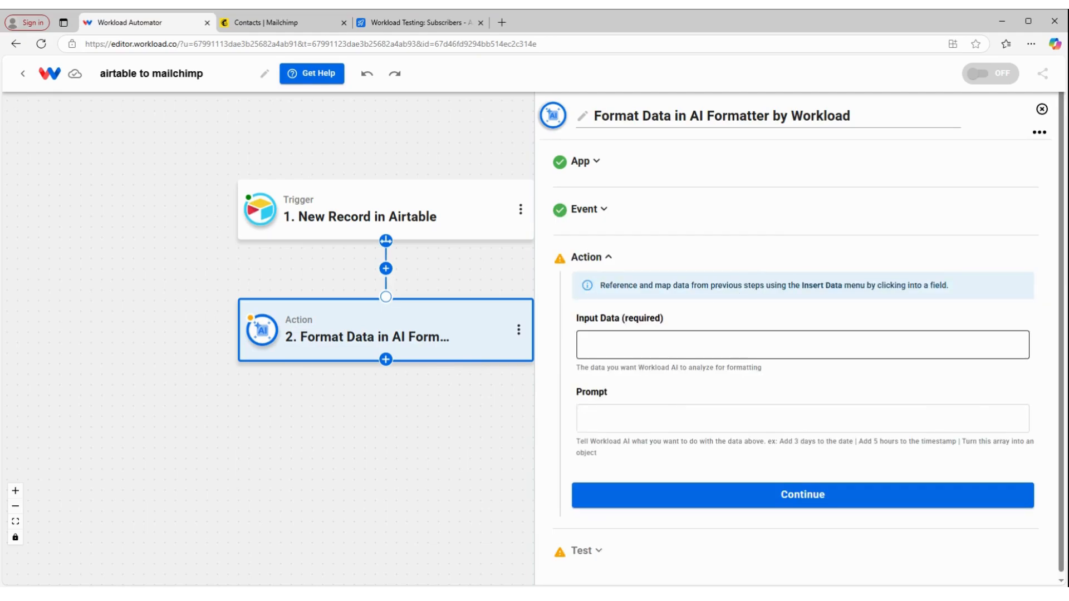
left_click(696, 413)
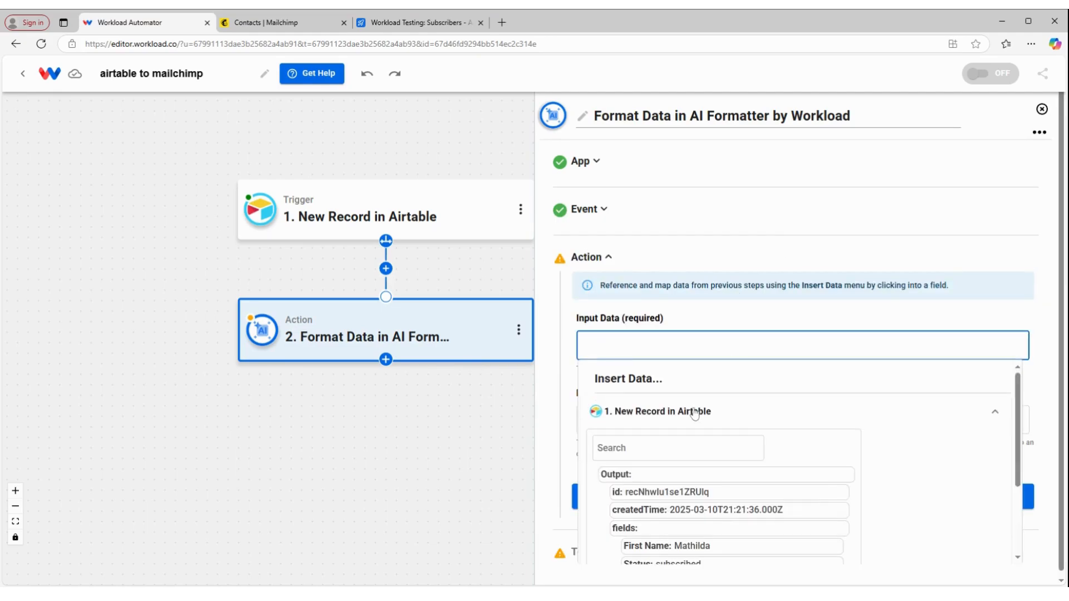
scroll(668, 434, "down", 1)
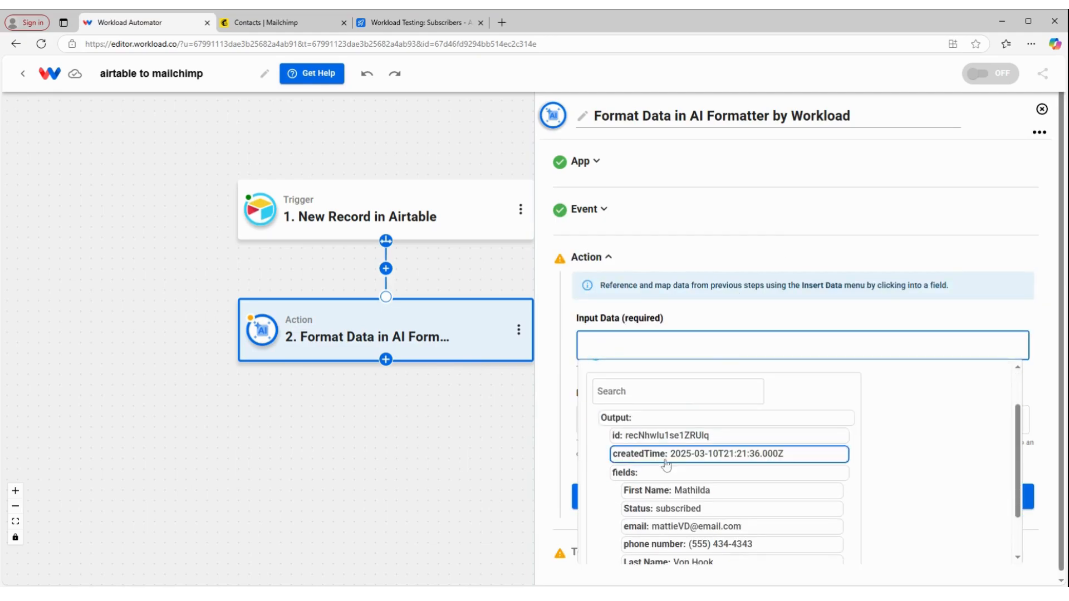
left_click(621, 475)
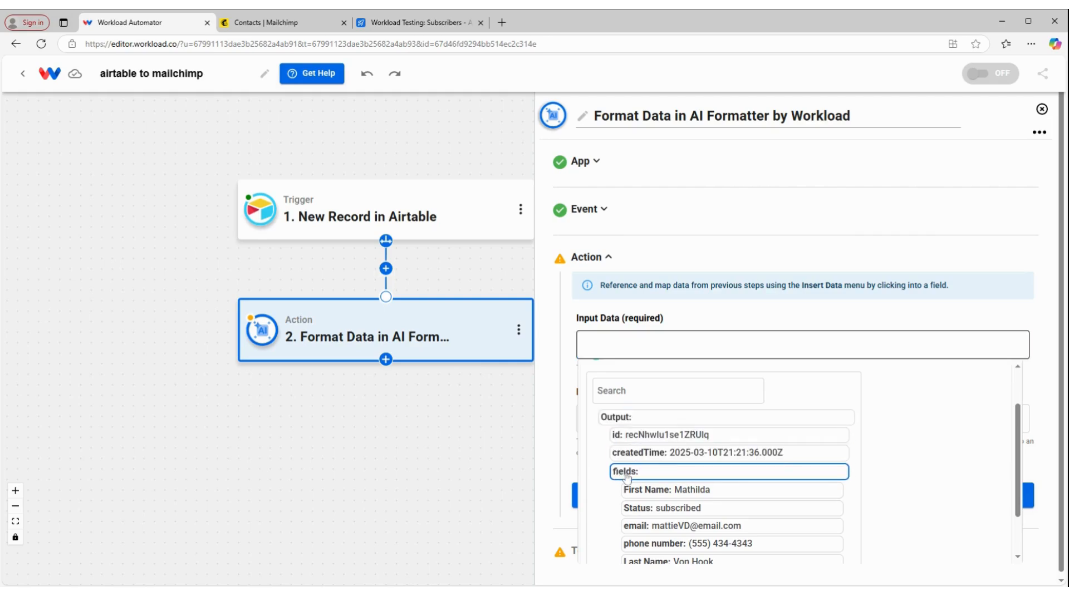
left_click(566, 382)
Step: Enter the formatter prompt "flatten the fields array so that the response is not contained within an array" and continue
left_click(621, 420)
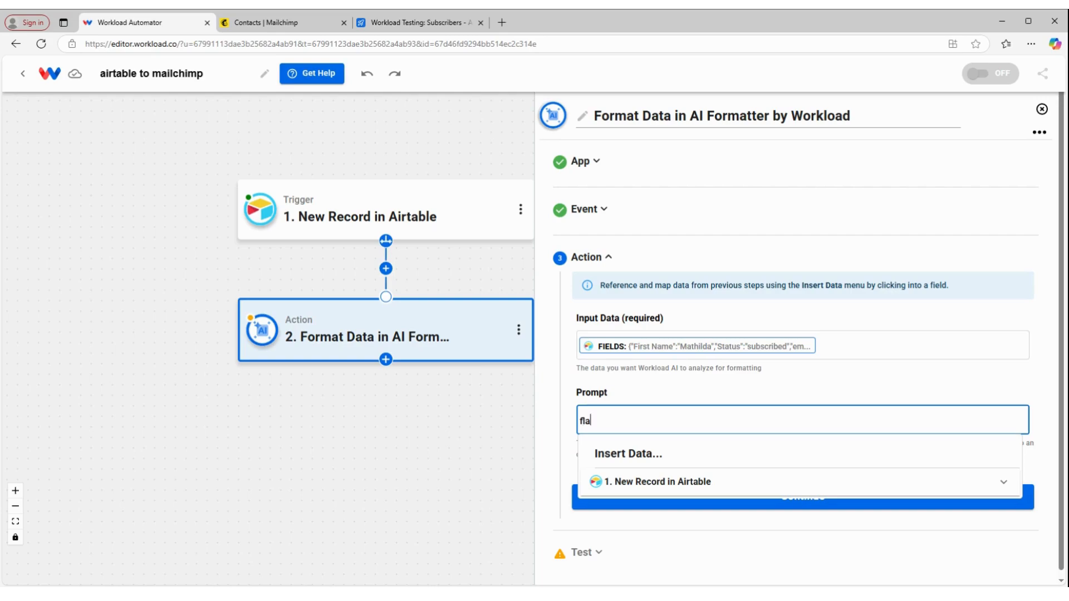
type("flatten the")
type("fields array so that the response is not contained within an array")
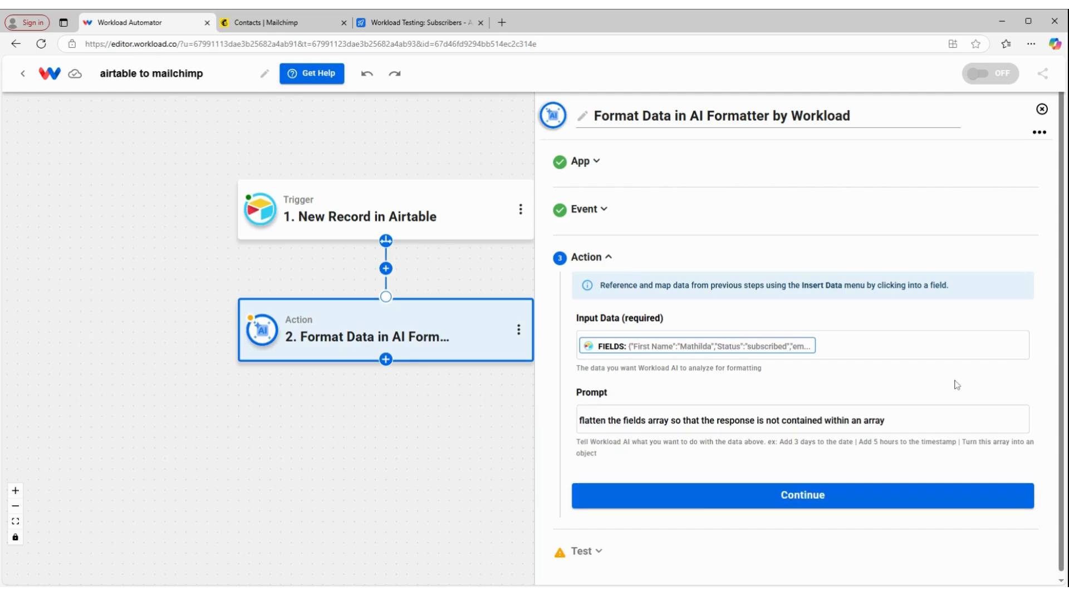
left_click(717, 496)
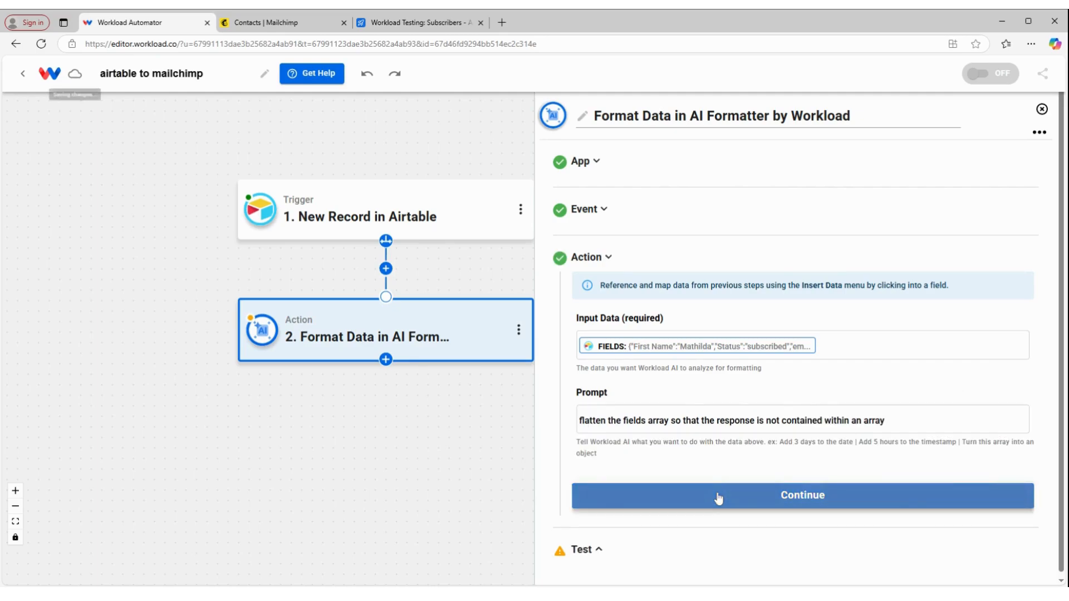
Step: Test the Format Data action and review its output as data and raw response
left_click(698, 507)
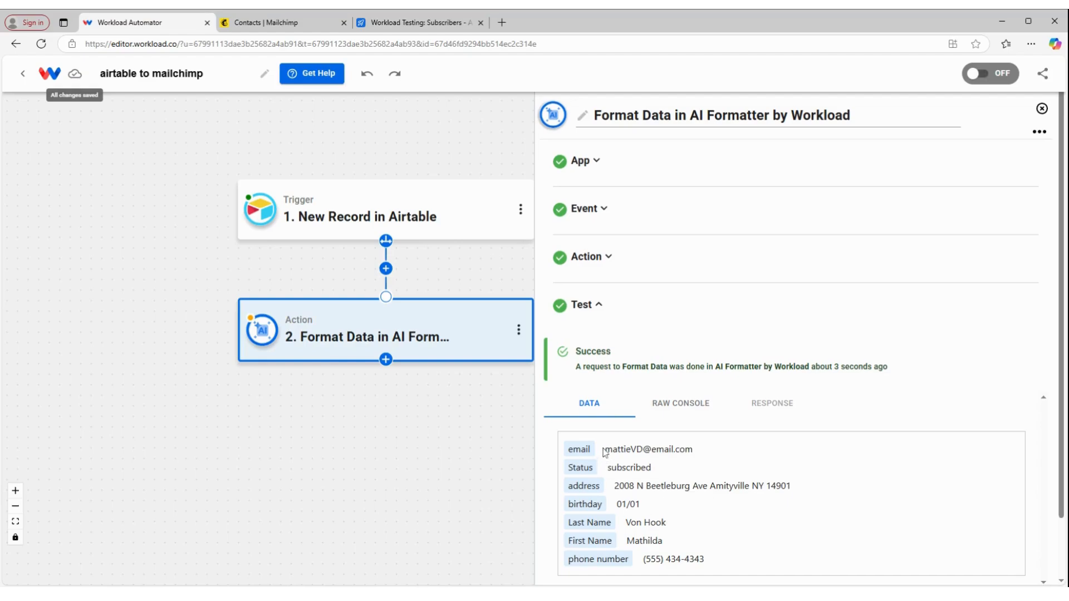
scroll(600, 446, "down", 1)
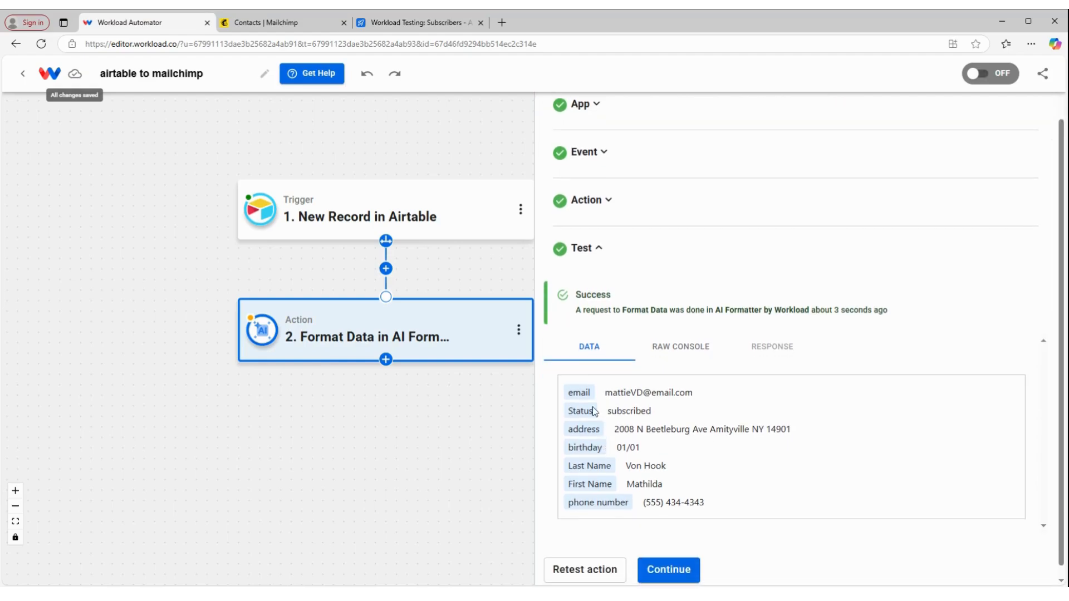
left_click(681, 347)
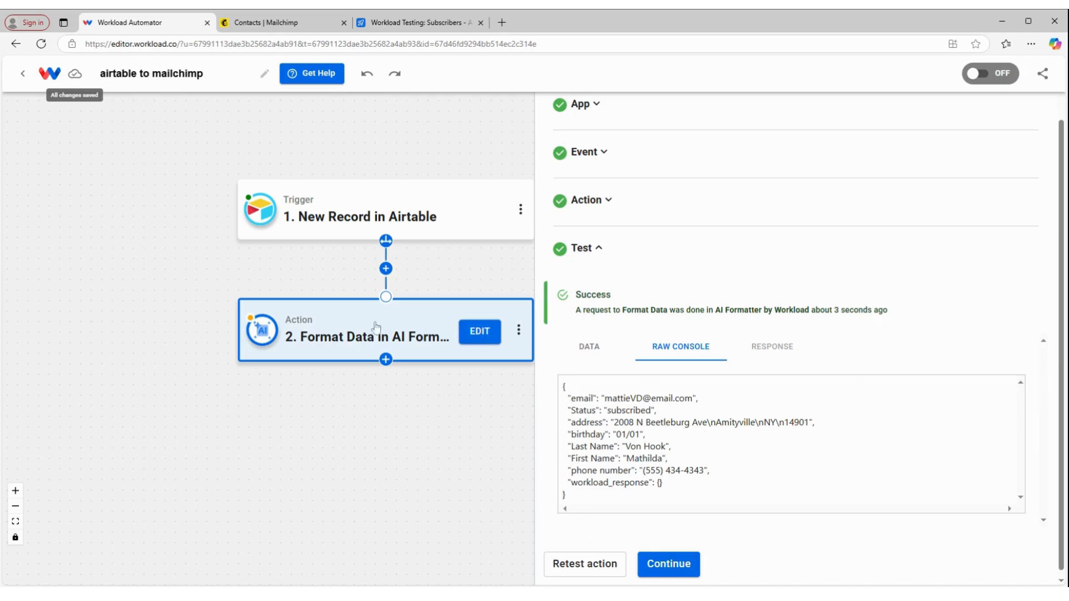
Step: Add a third action step after the formatter and choose Mailchimp as its app
left_click(385, 360)
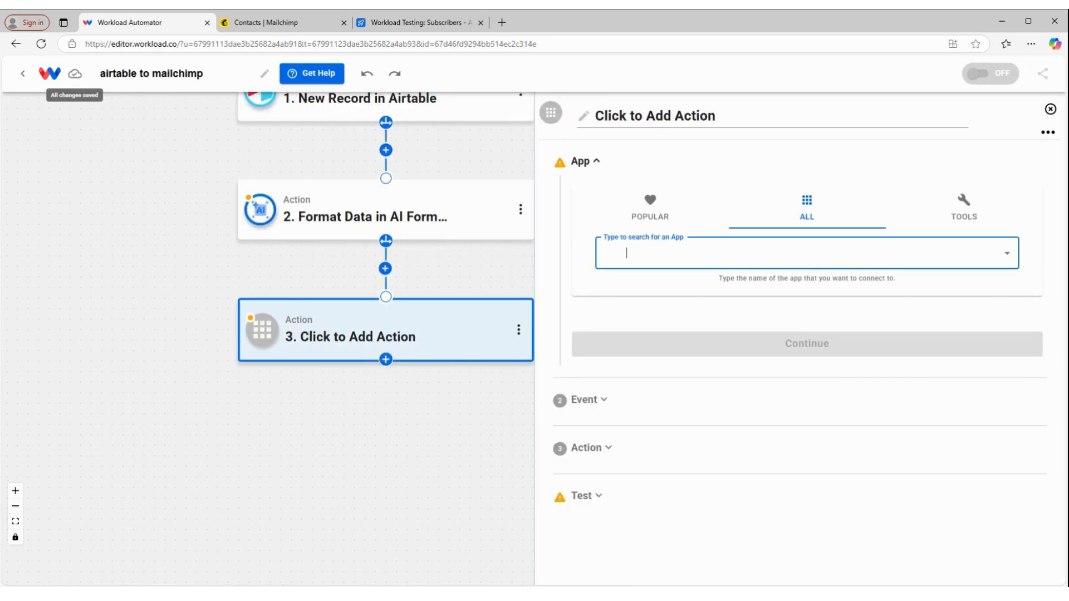
type("mailchimp")
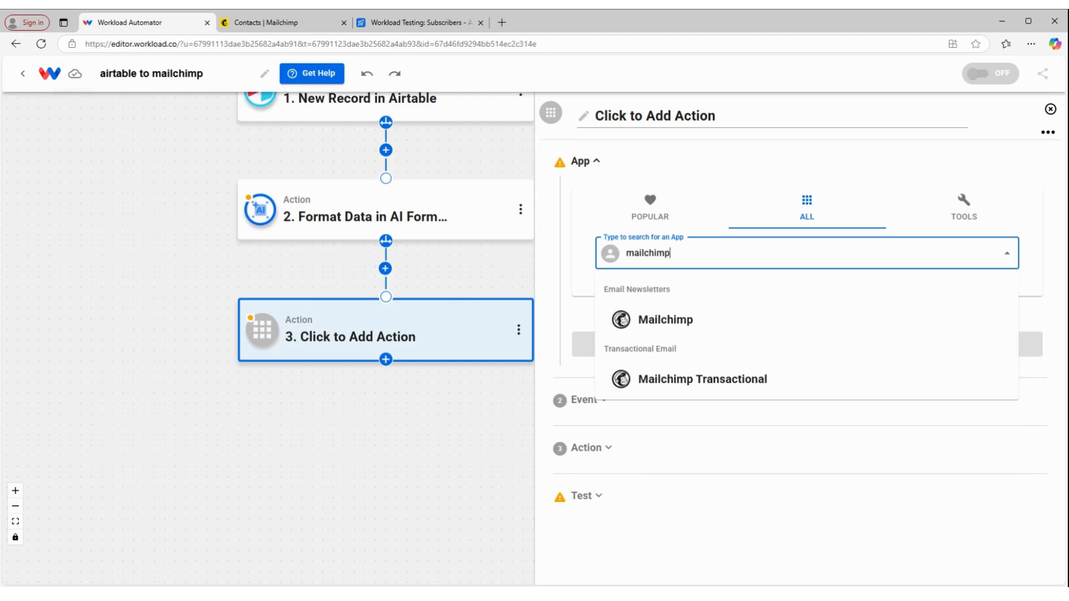
left_click(690, 323)
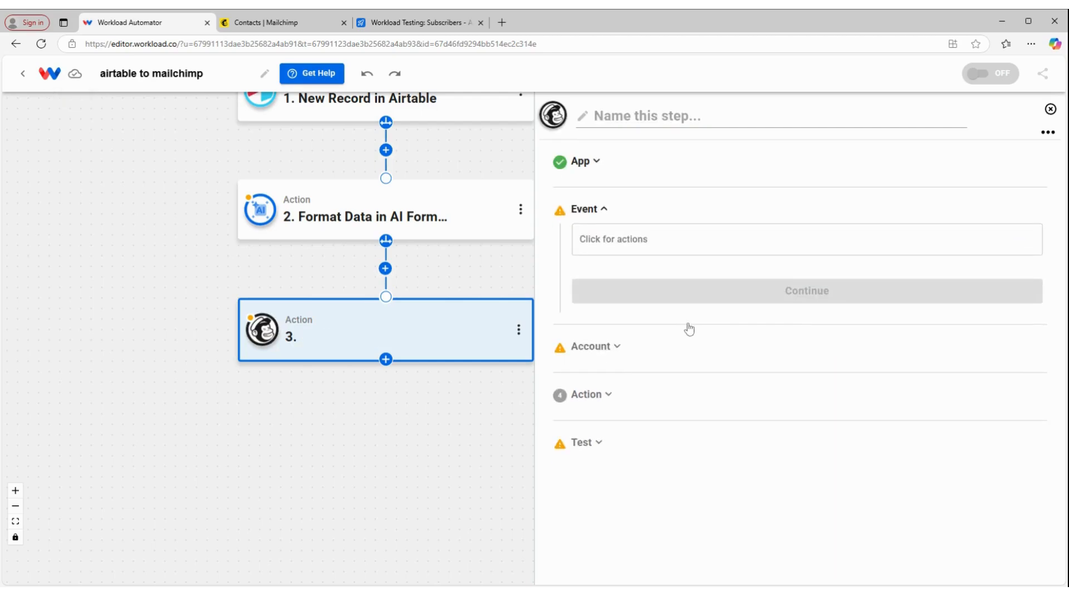
Step: Set the Mailchimp step's event to Add or Update Contact on a List and continue with the connected Mailchimp account
scroll(675, 351, "down", 10)
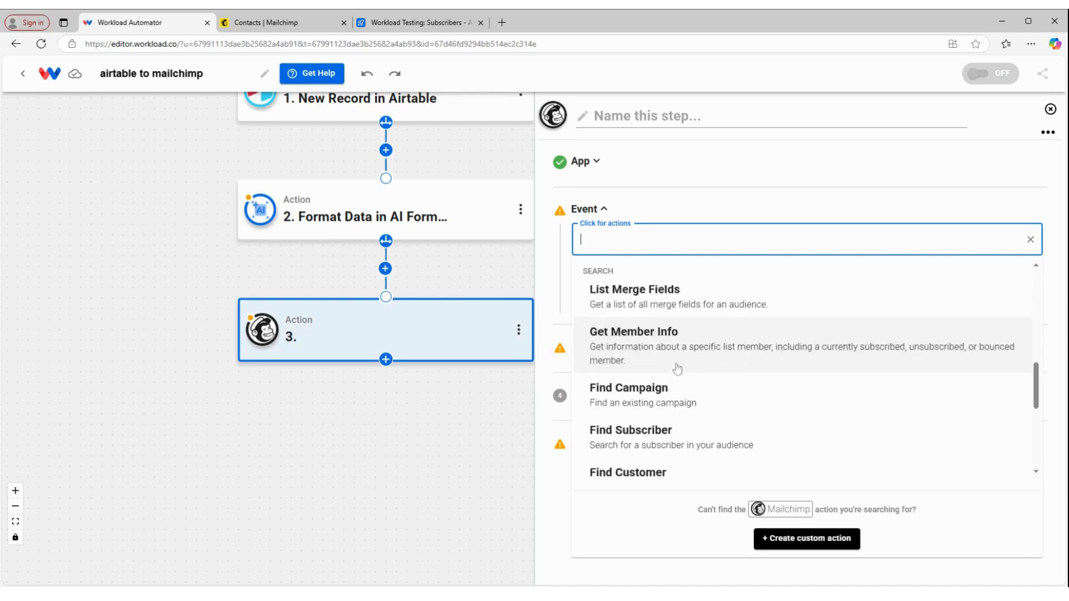
scroll(680, 406, "down", 1)
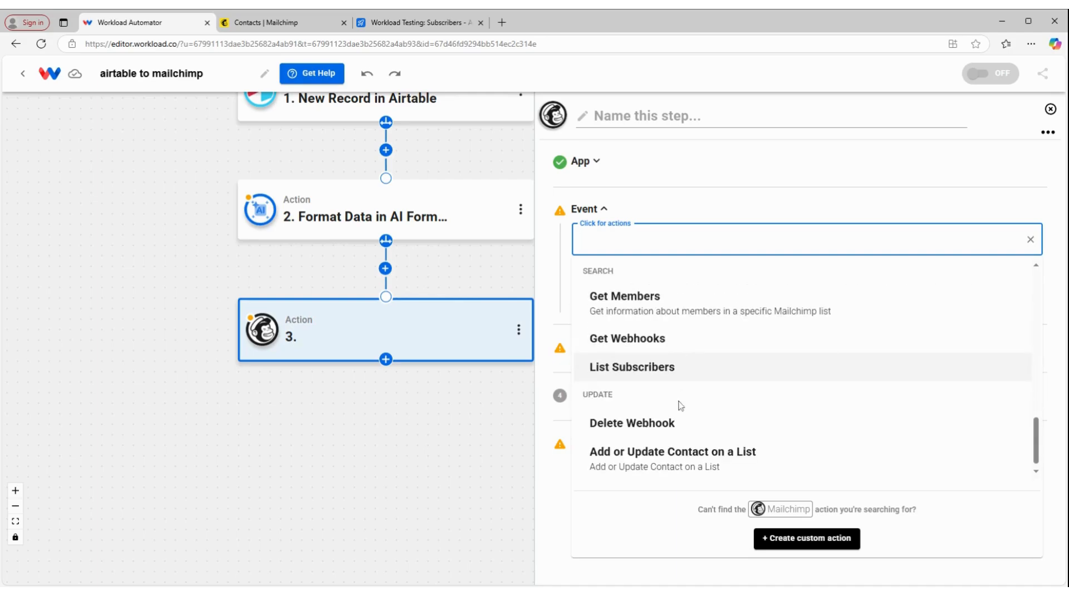
left_click(675, 457)
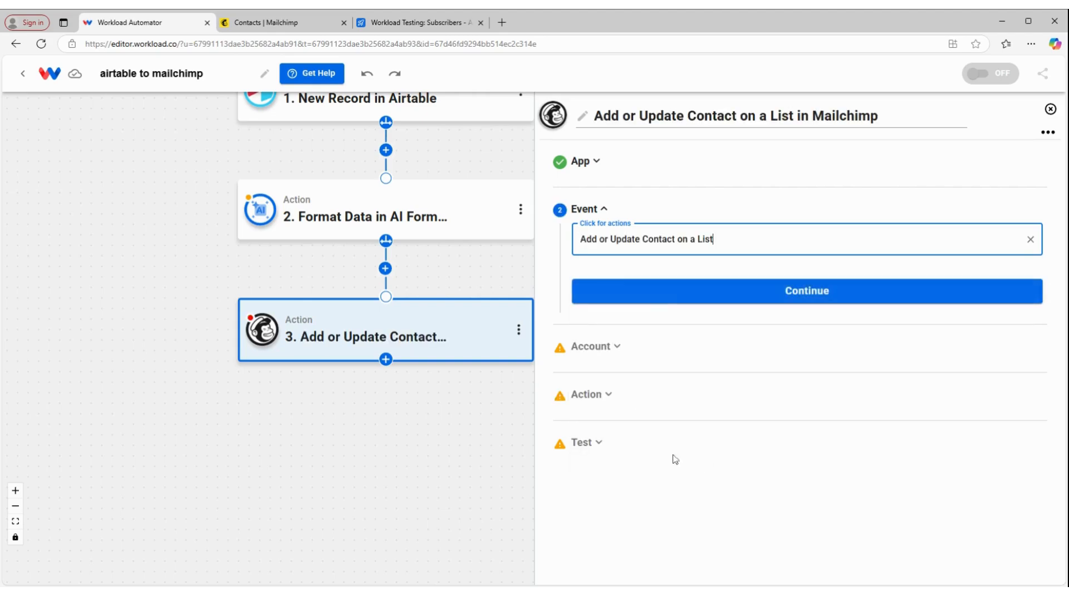
left_click(708, 296)
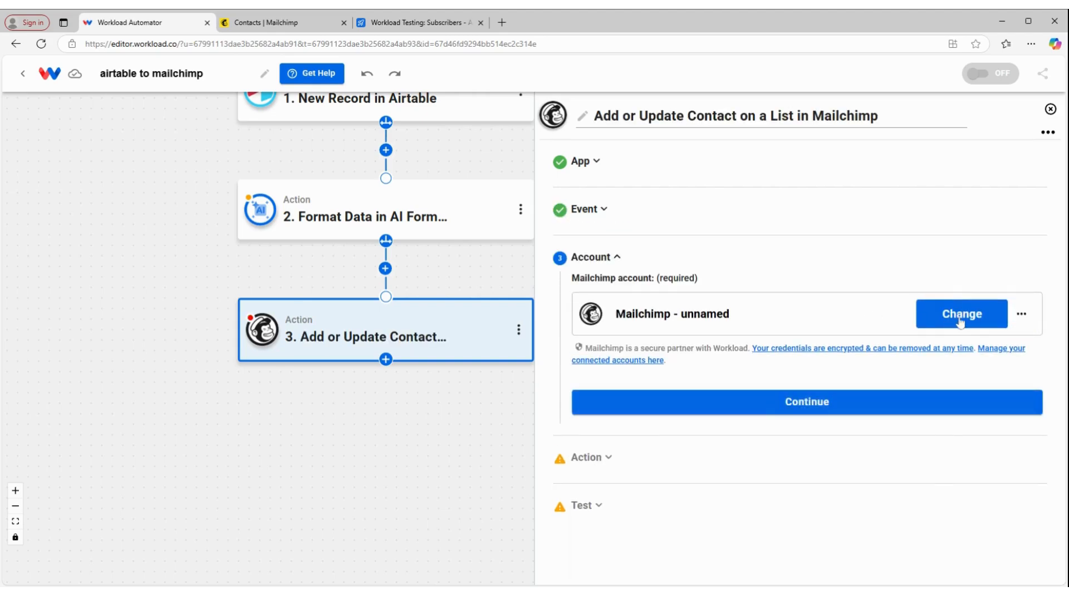
left_click(759, 410)
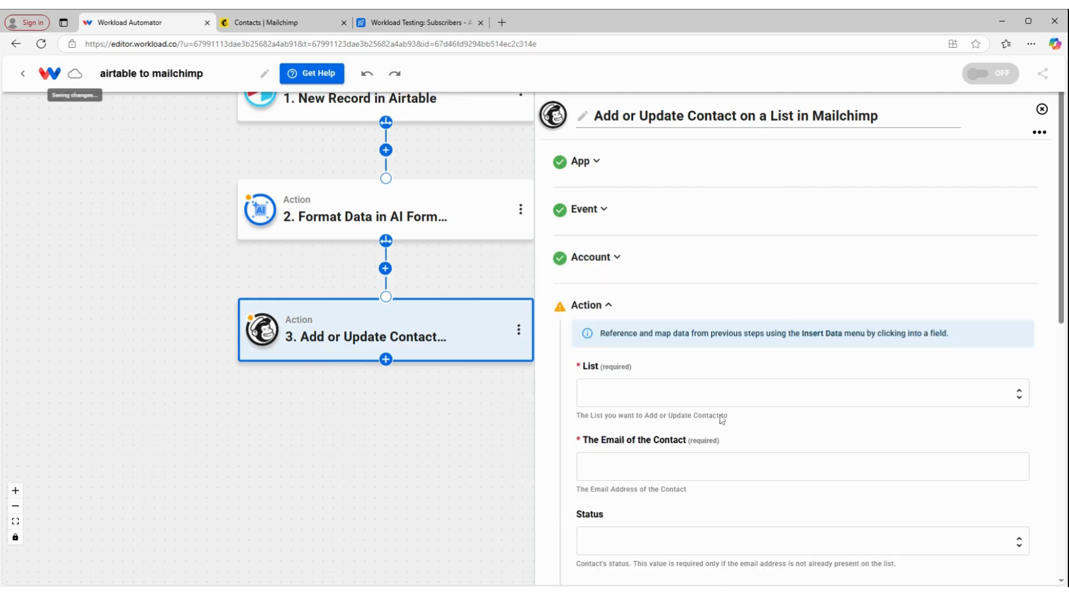
Step: Select the workload list and map the formatter's email output into The Email of the Contact
scroll(720, 335, "down", 2)
left_click(718, 278)
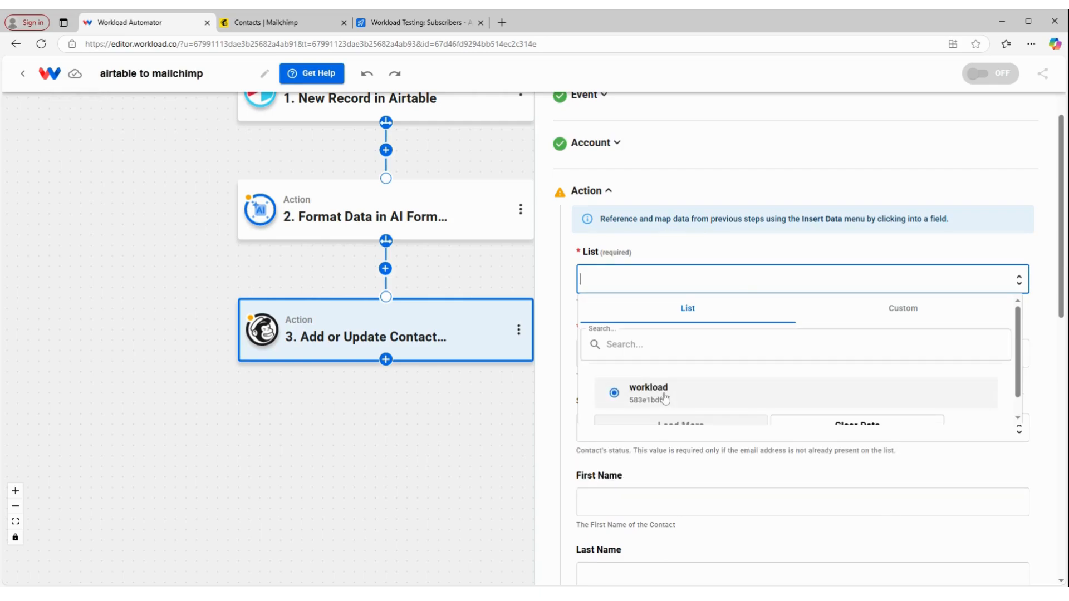
left_click(663, 396)
scroll(677, 343, "down", 2)
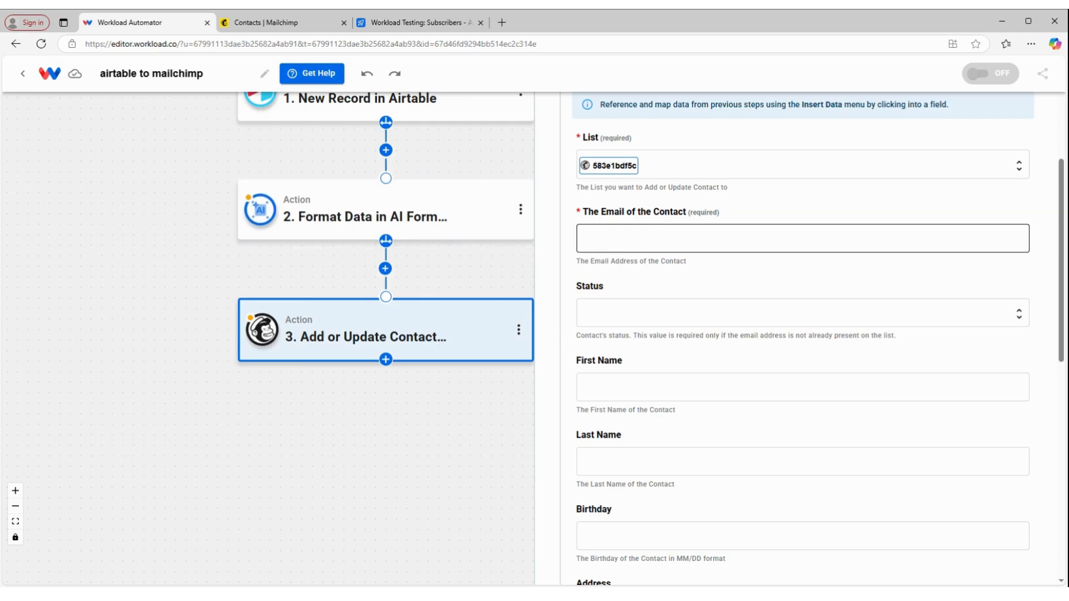
left_click(616, 240)
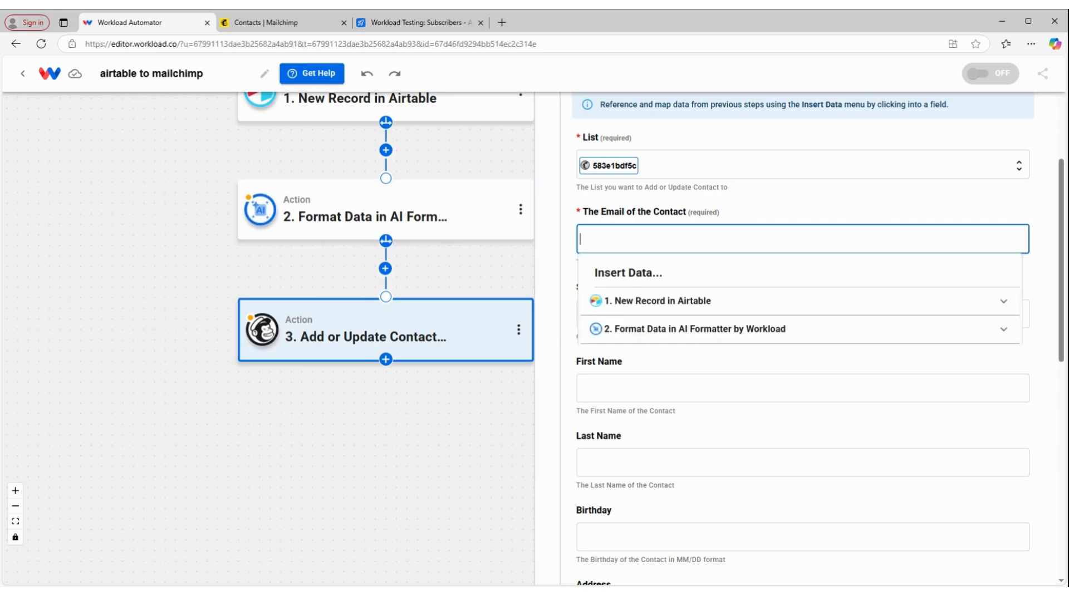
left_click(662, 331)
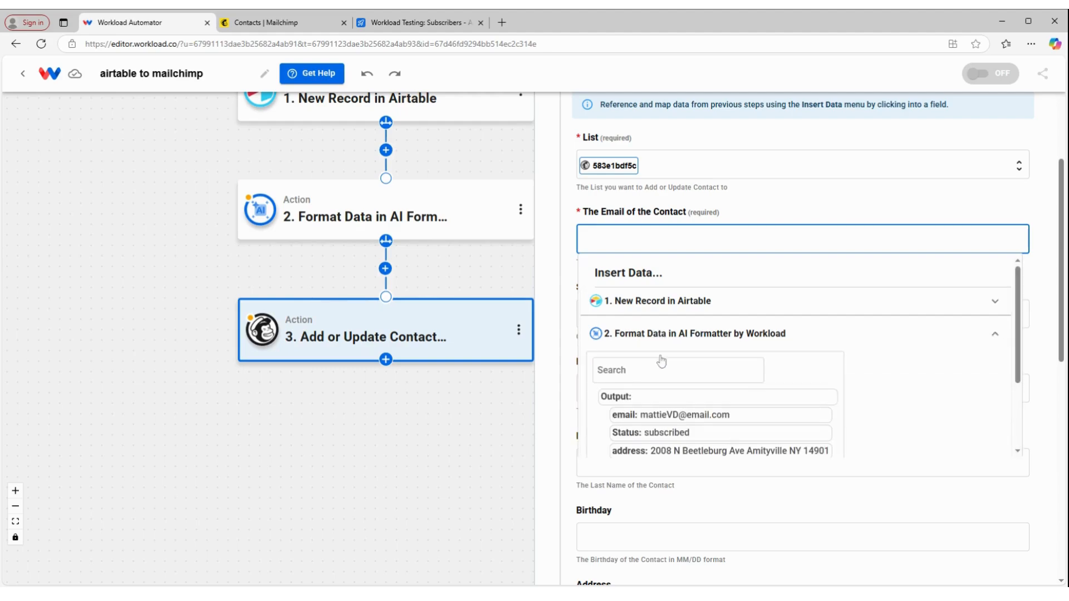
left_click(654, 417)
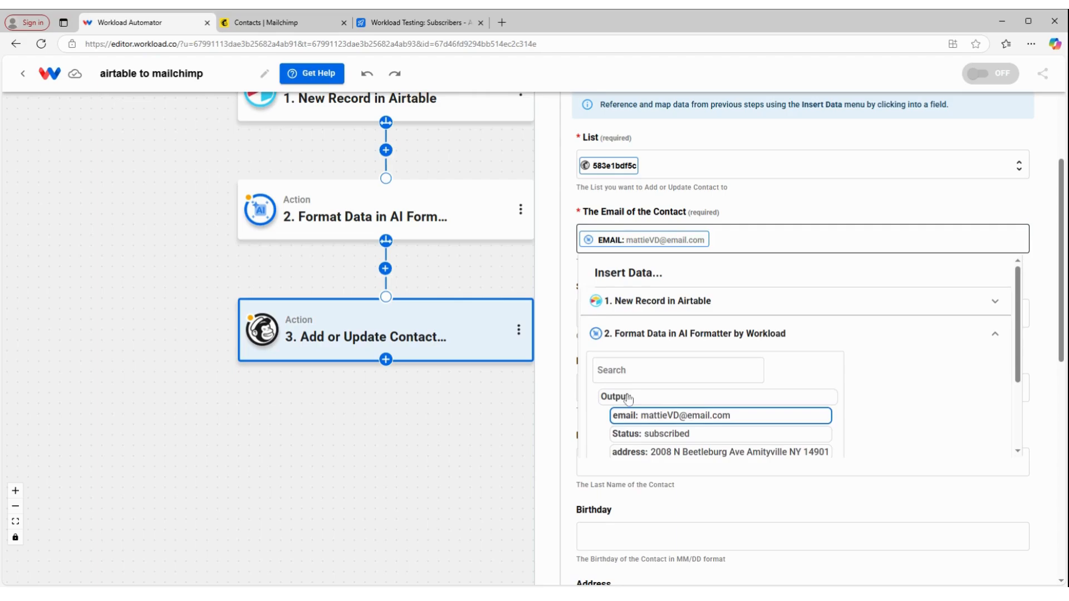
Step: Set the contact's Status to Subscribed
left_click(570, 299)
left_click(581, 313)
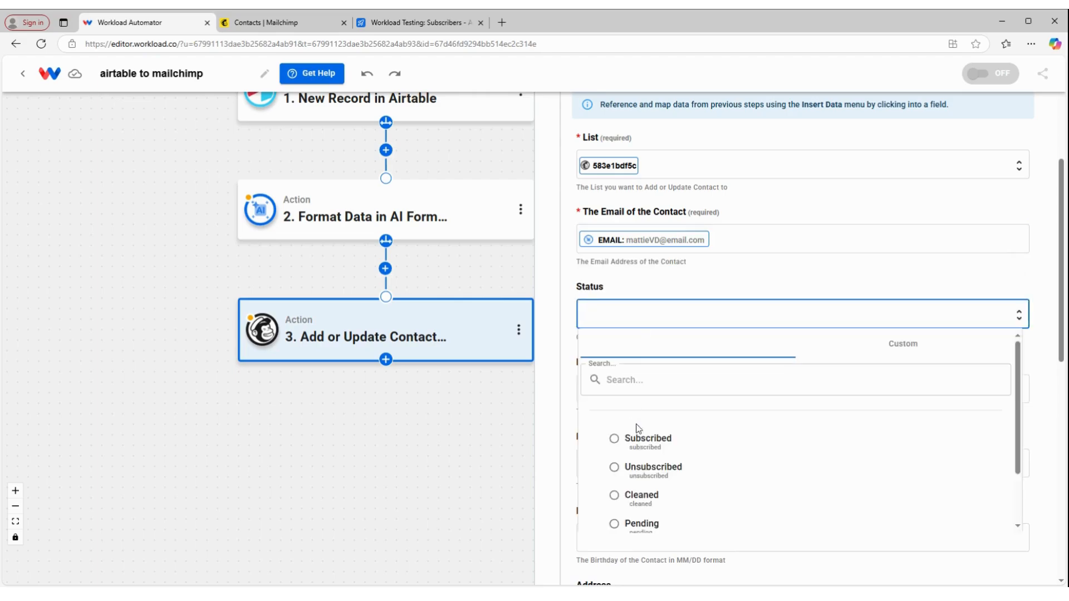
left_click(632, 440)
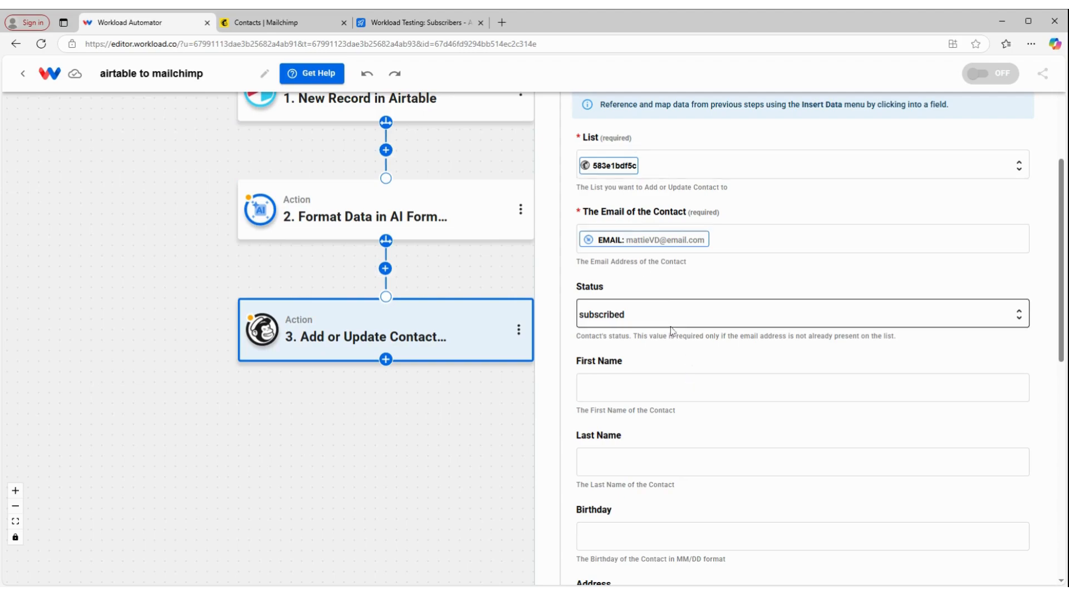
Step: Map the First Name output of the Format Data step into the contact's First Name
scroll(674, 362, "down", 1)
scroll(802, 340, "down", 2)
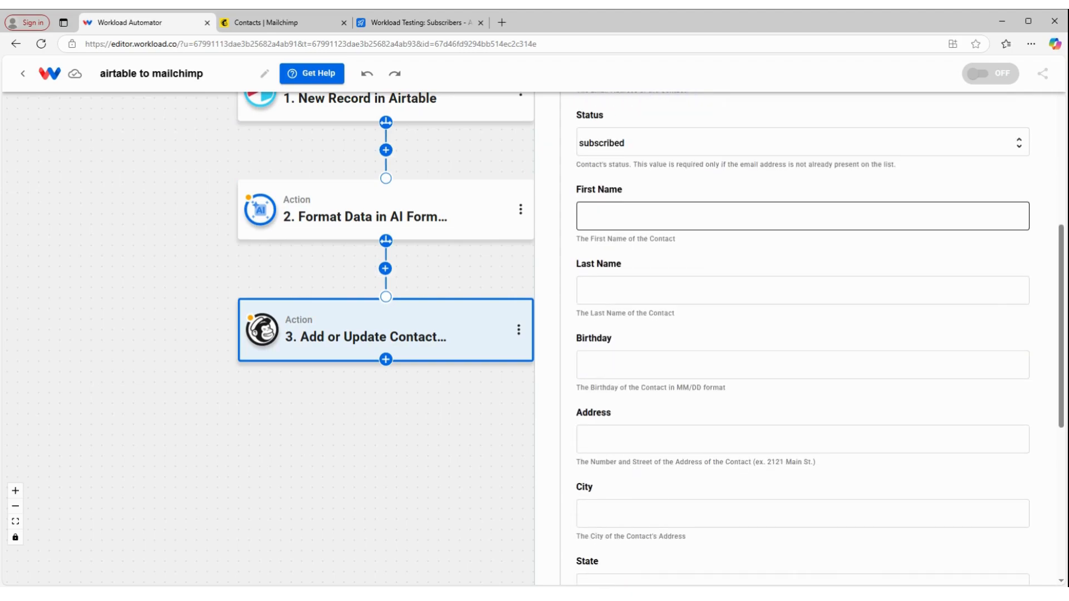
left_click(635, 217)
left_click(634, 312)
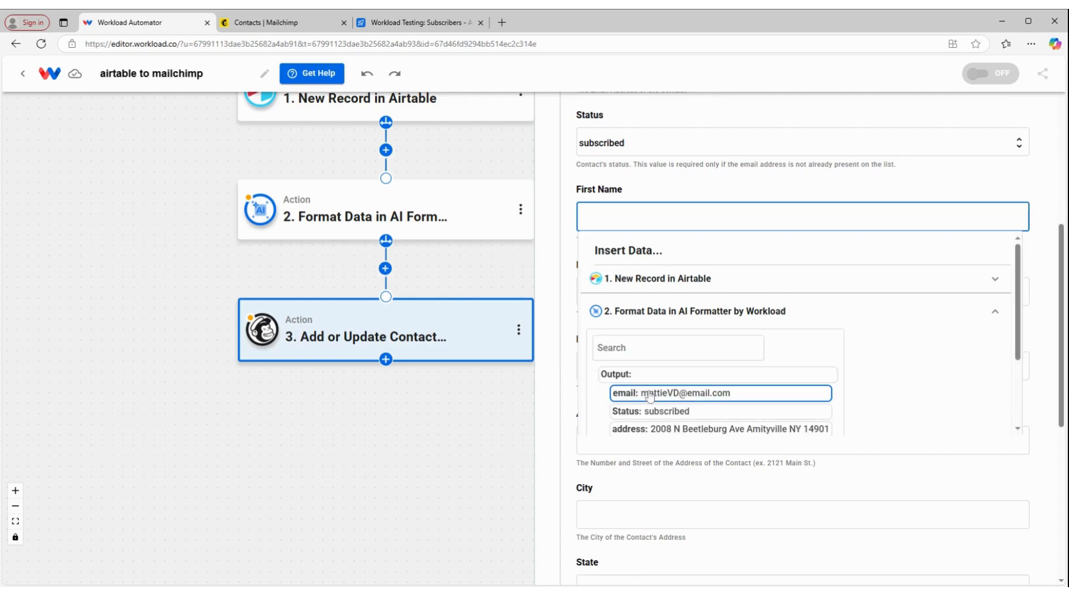
scroll(649, 395, "down", 2)
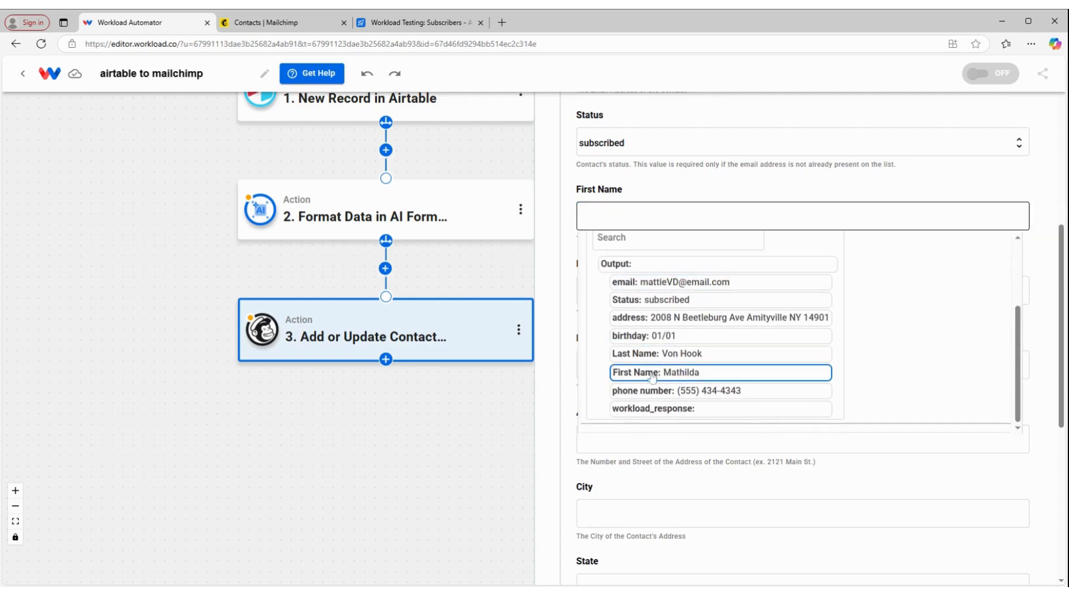
left_click(653, 373)
Step: Map the Last Name output of the Format Data step into the contact's Last Name
left_click(579, 298)
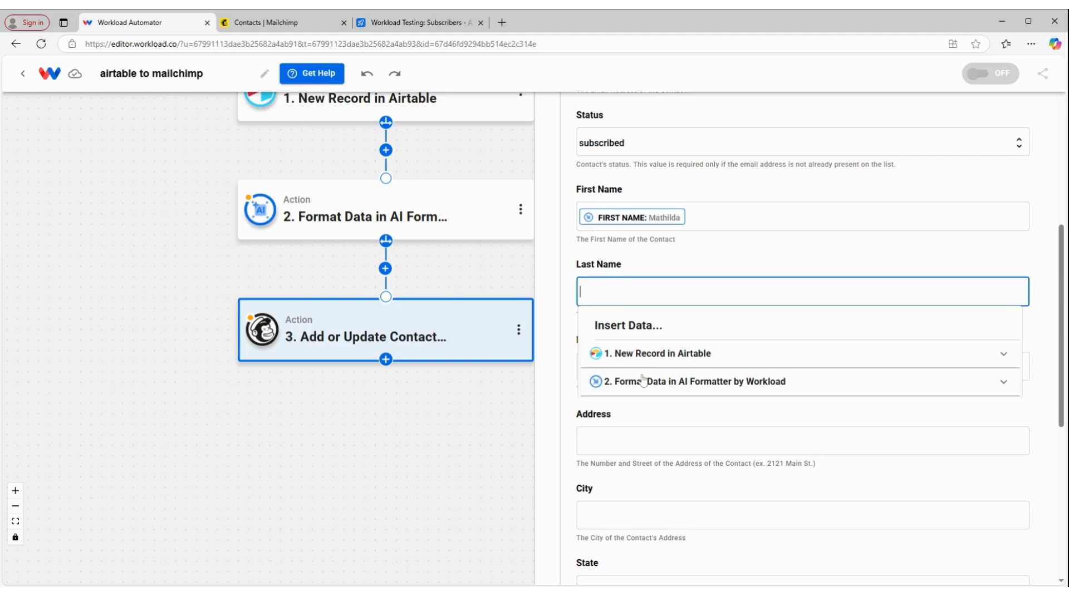
left_click(644, 381)
scroll(640, 410, "down", 3)
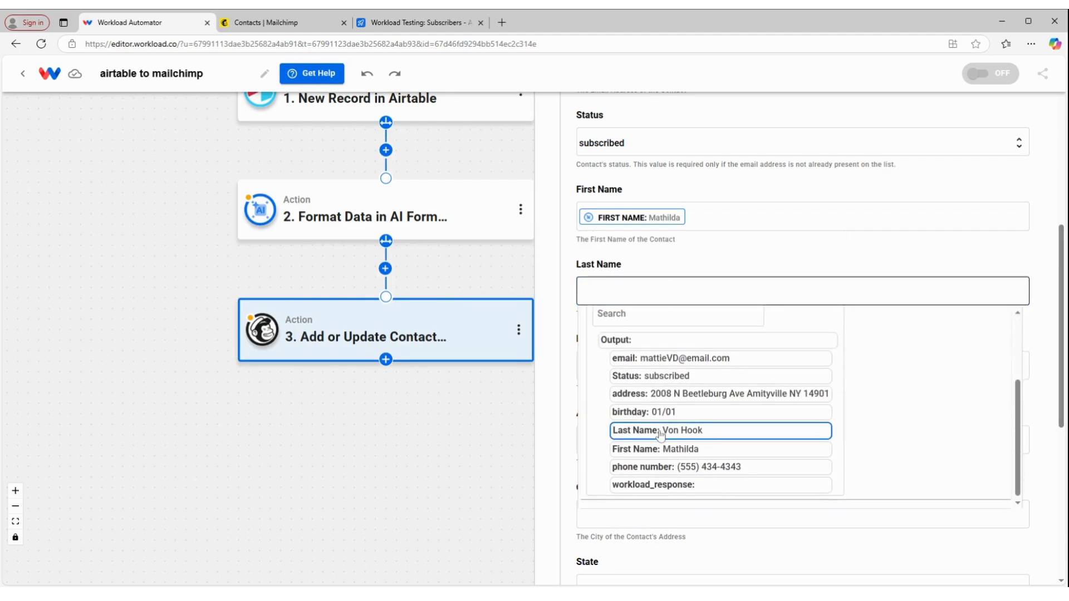
left_click(661, 432)
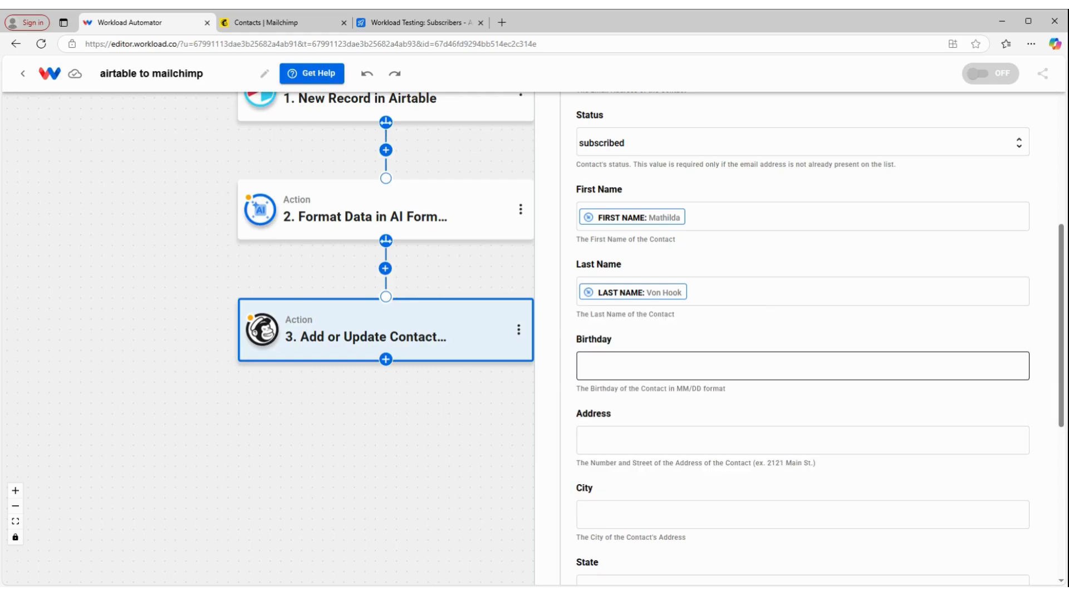
Step: Map the birthday output of the Format Data step into the contact's Birthday
left_click(657, 367)
left_click(651, 458)
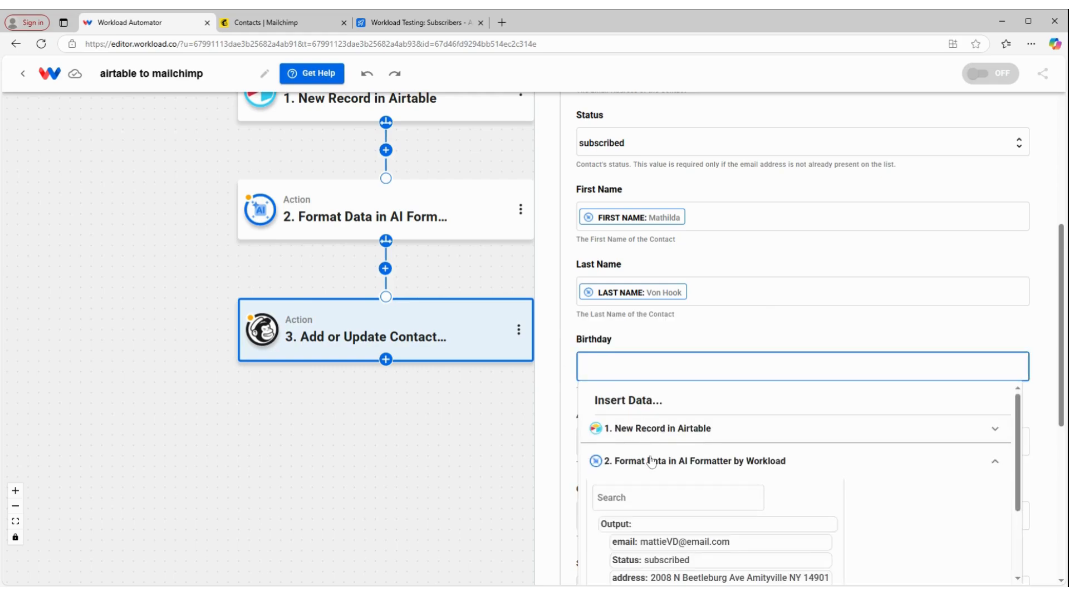
scroll(652, 462, "down", 3)
left_click(665, 489)
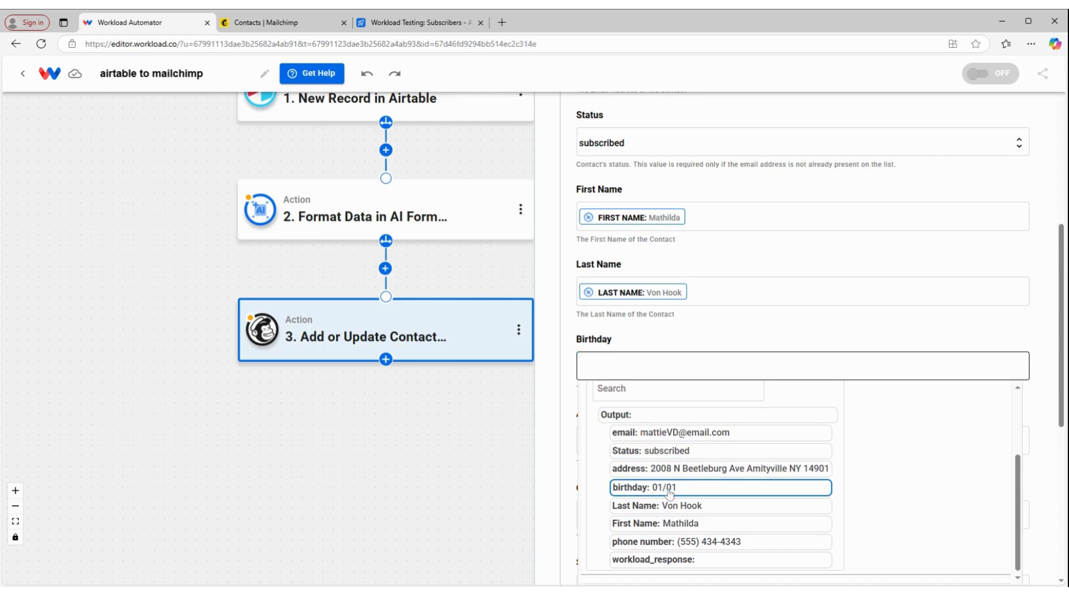
left_click(659, 336)
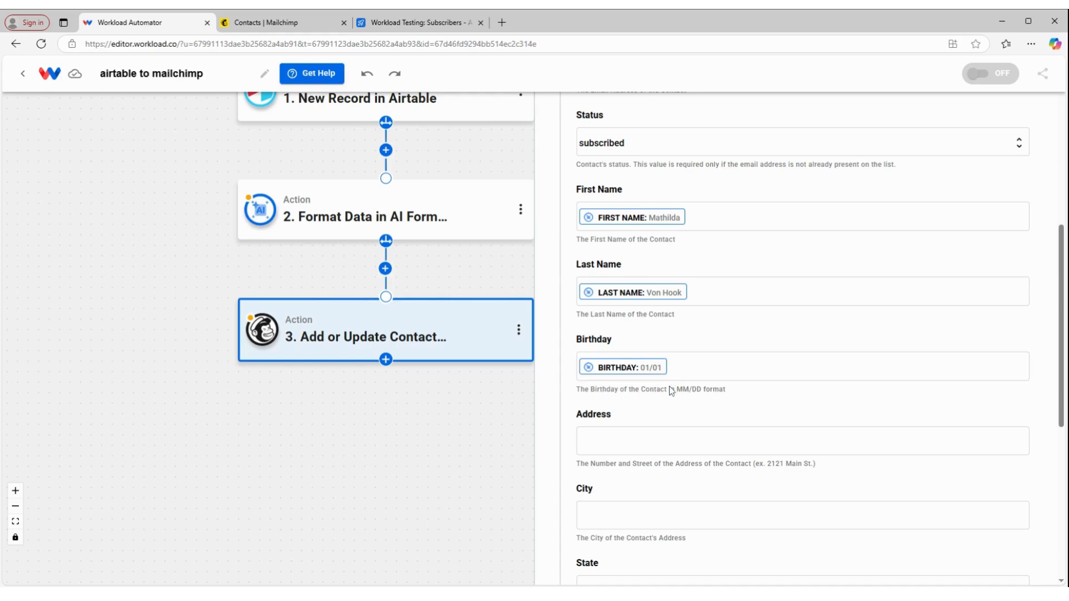
Step: Compare the formatter's address output with the Mailchimp step's Address, City, State and Zip Code fields
scroll(671, 390, "down", 2)
left_click(619, 328)
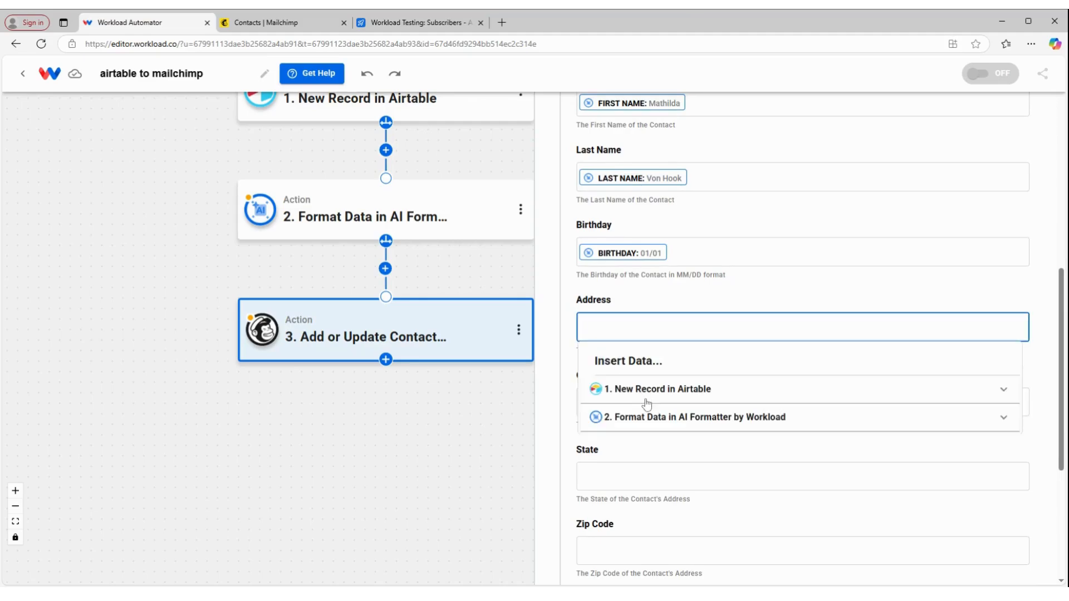
left_click(643, 417)
scroll(649, 443, "down", 2)
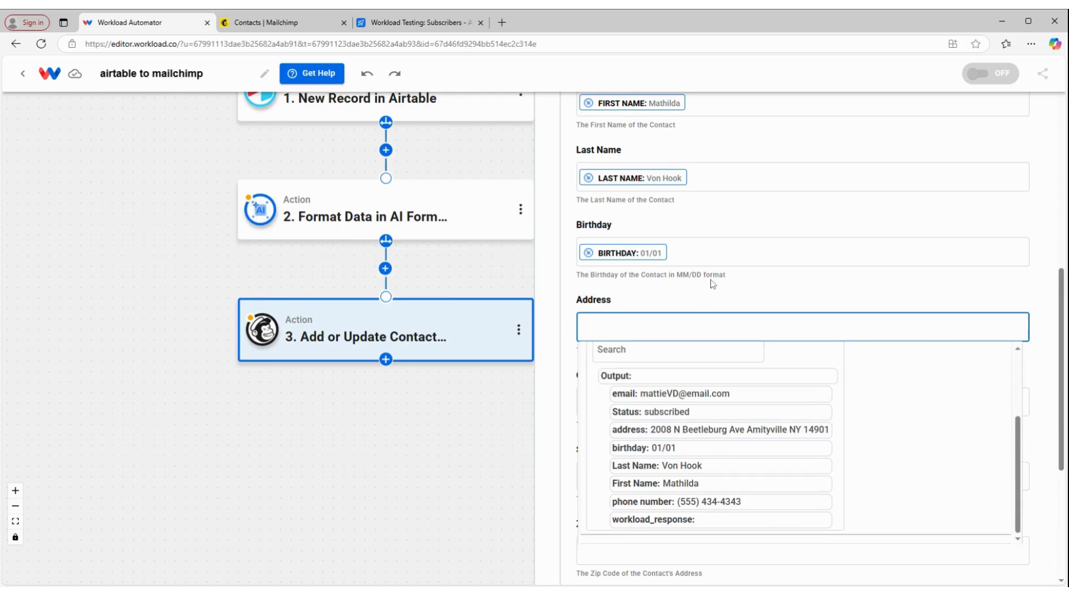
left_click(718, 296)
scroll(646, 389, "down", 2)
left_click(638, 213)
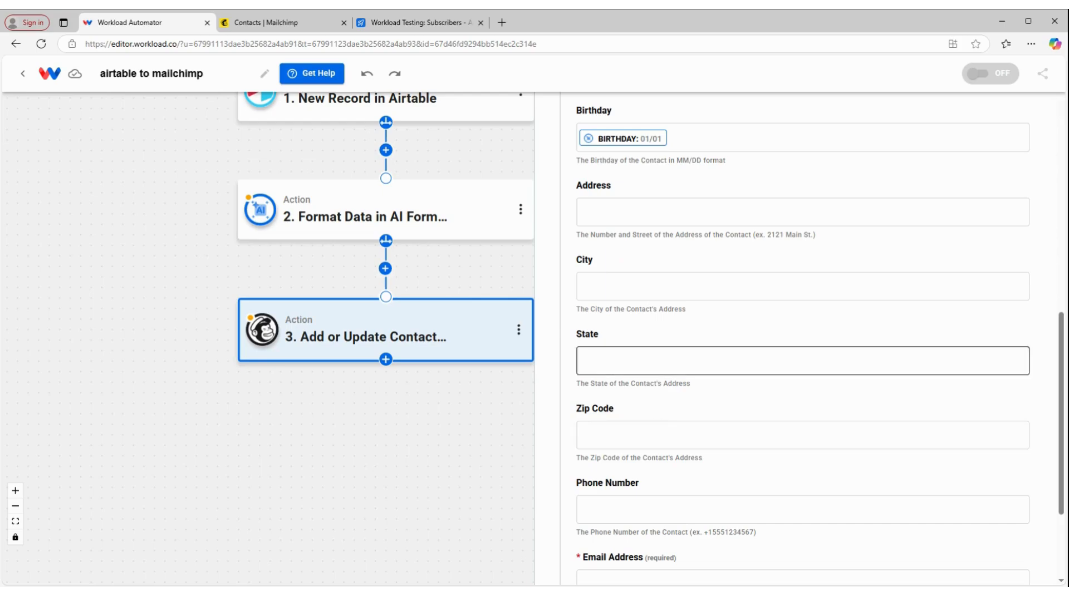
scroll(549, 299, "up", 2)
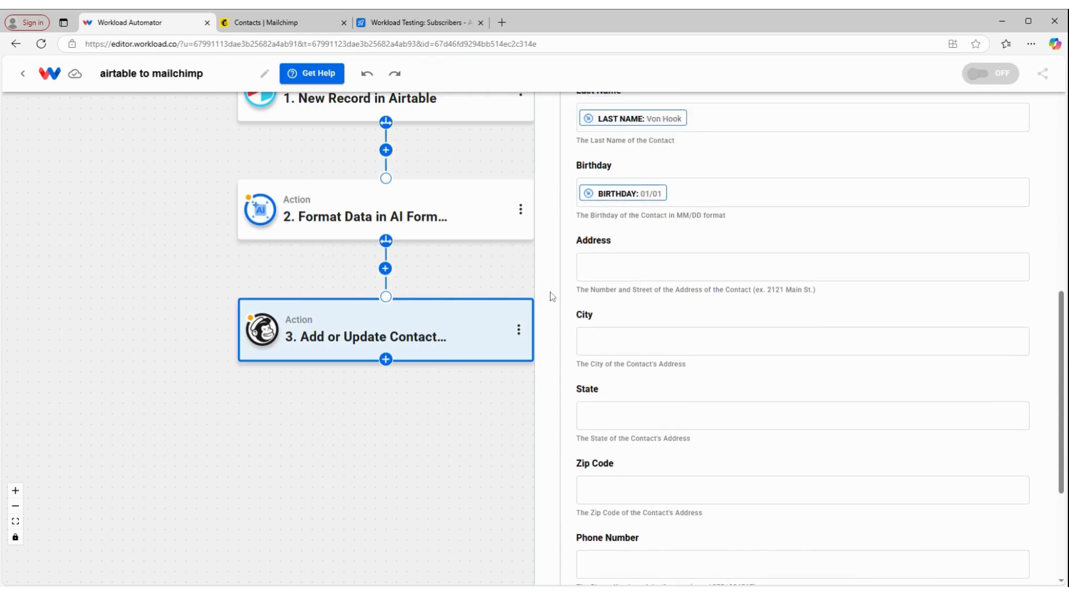
Step: Insert an AI Formatter by Workload step with the Format Data event between the existing formatter and the Mailchimp step
mouse_move(509, 330)
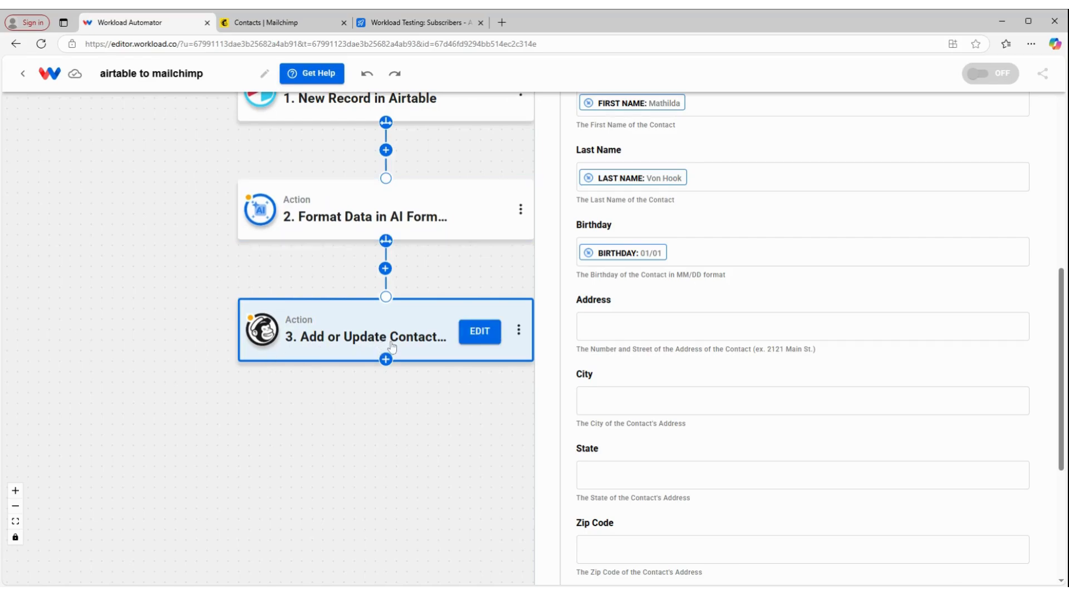
left_click(385, 270)
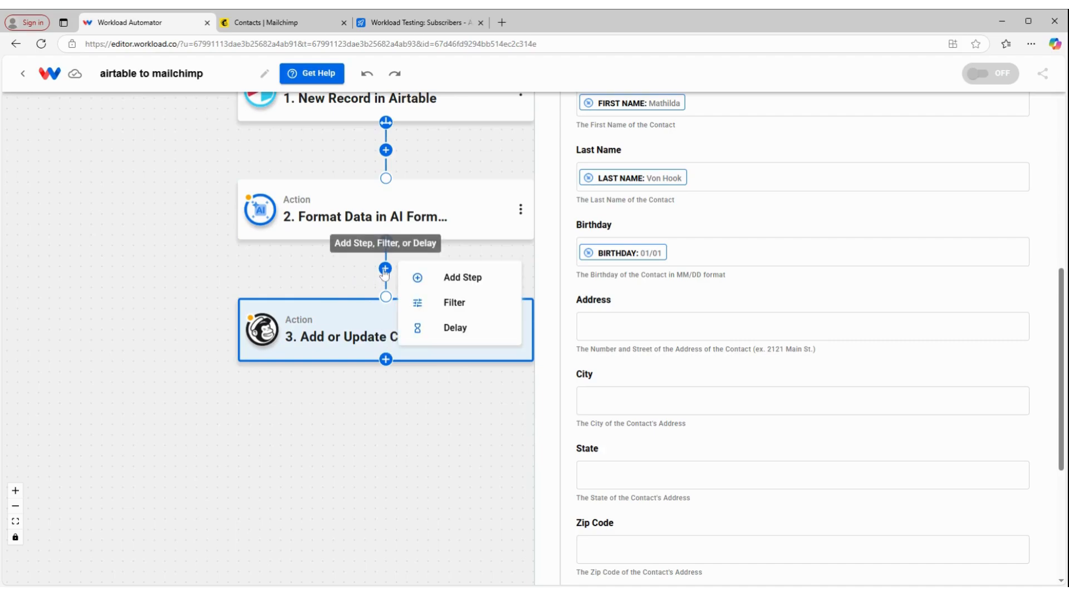
left_click(465, 280)
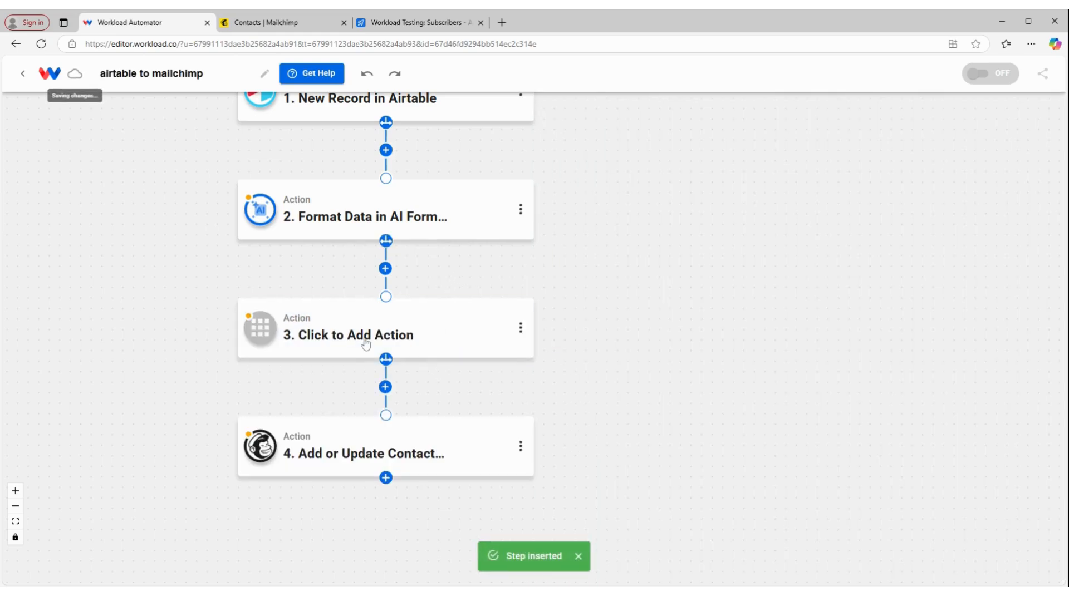
left_click(430, 334)
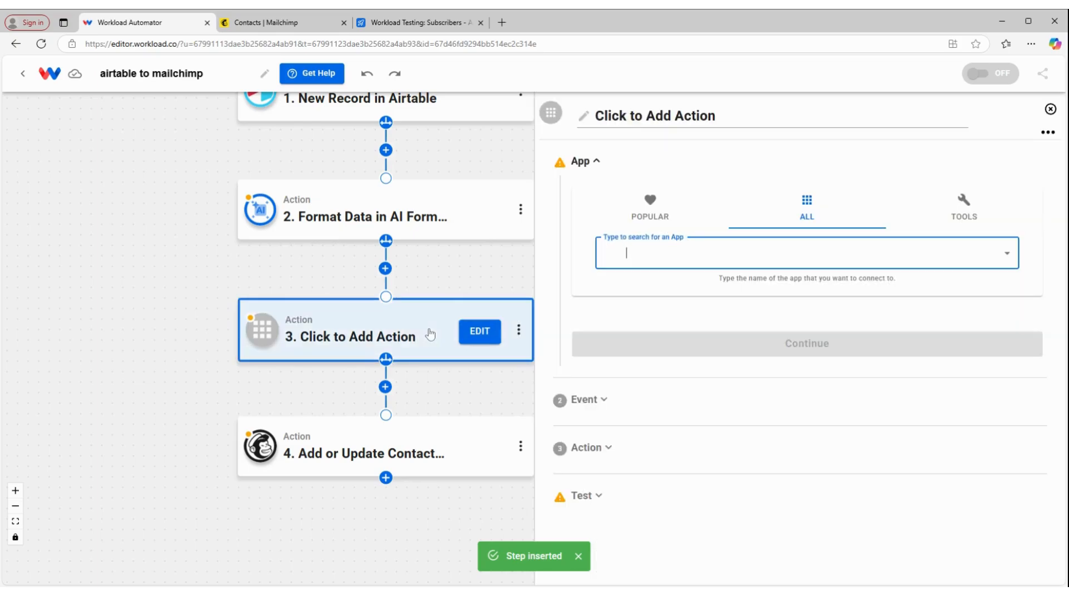
left_click(963, 204)
left_click(682, 253)
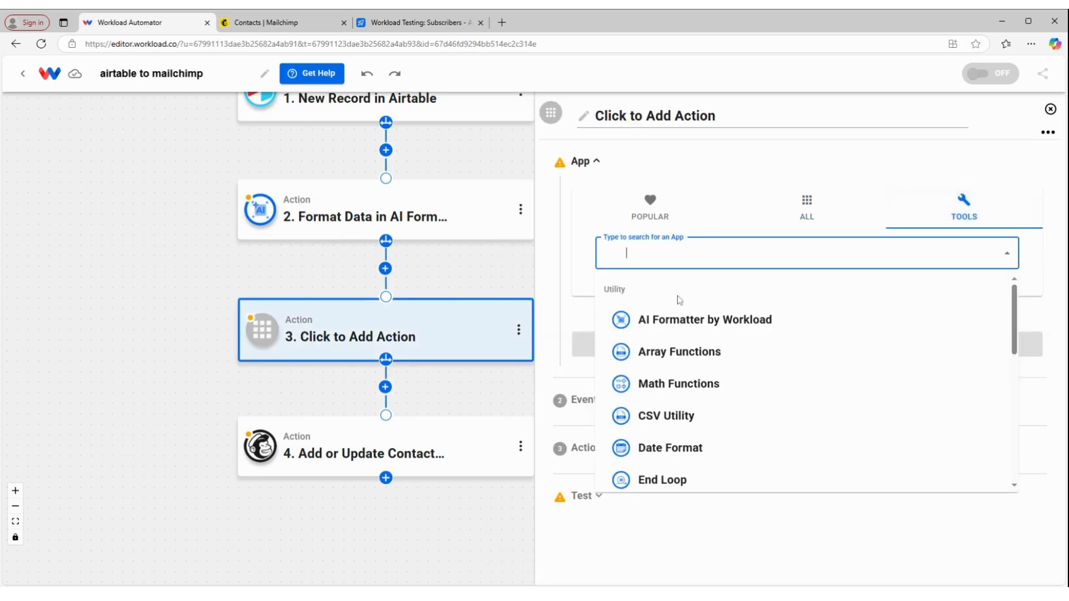
left_click(677, 315)
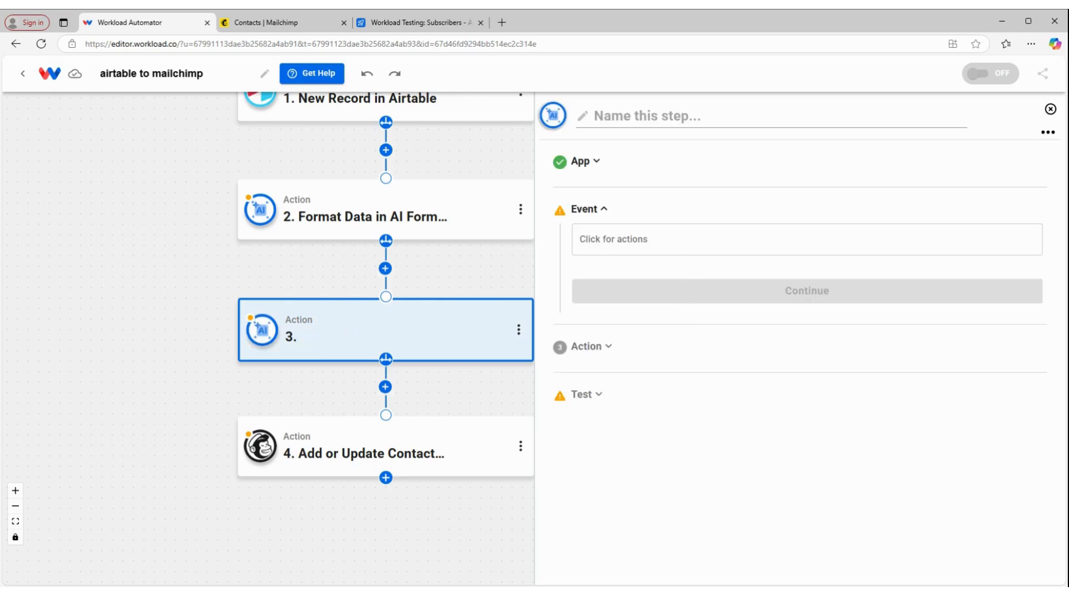
left_click(680, 304)
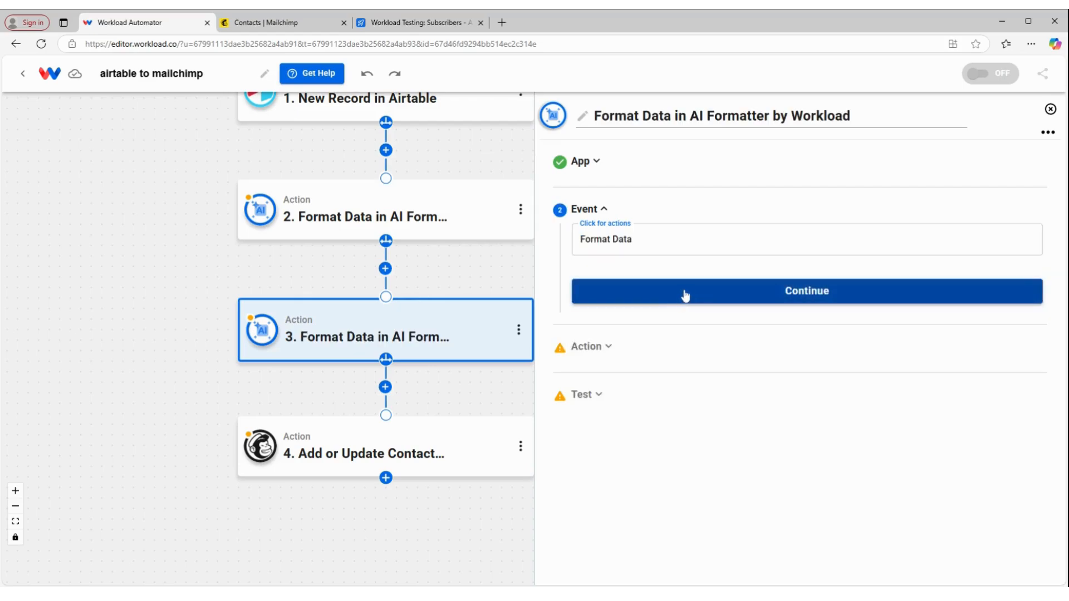
left_click(685, 296)
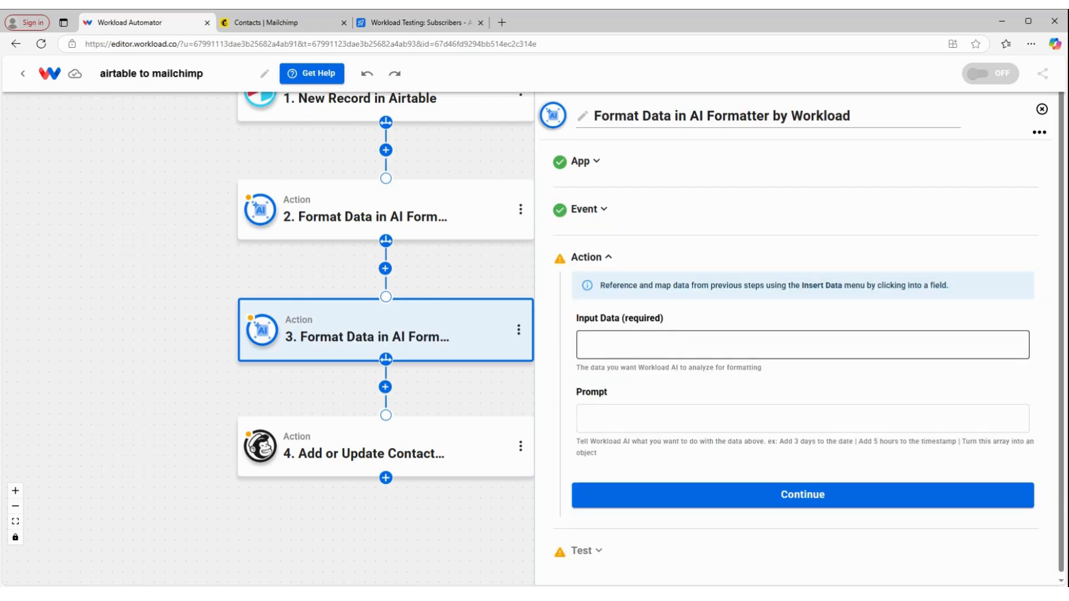
Step: Map the address output of step 2, the first formatter, into the Input Data of the second formatter
left_click(668, 345)
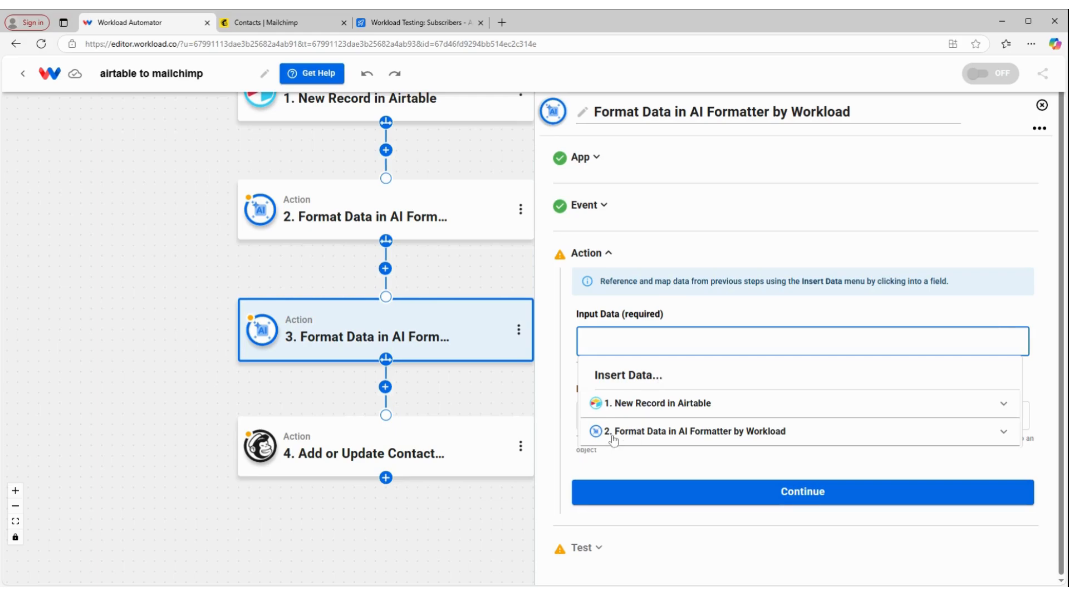
left_click(633, 438)
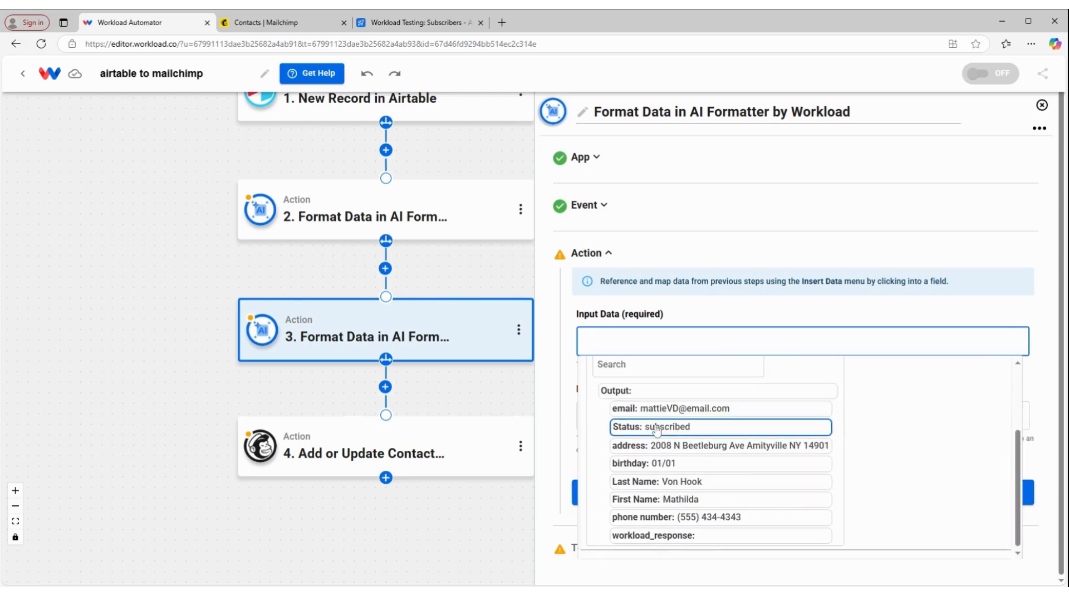
left_click(662, 446)
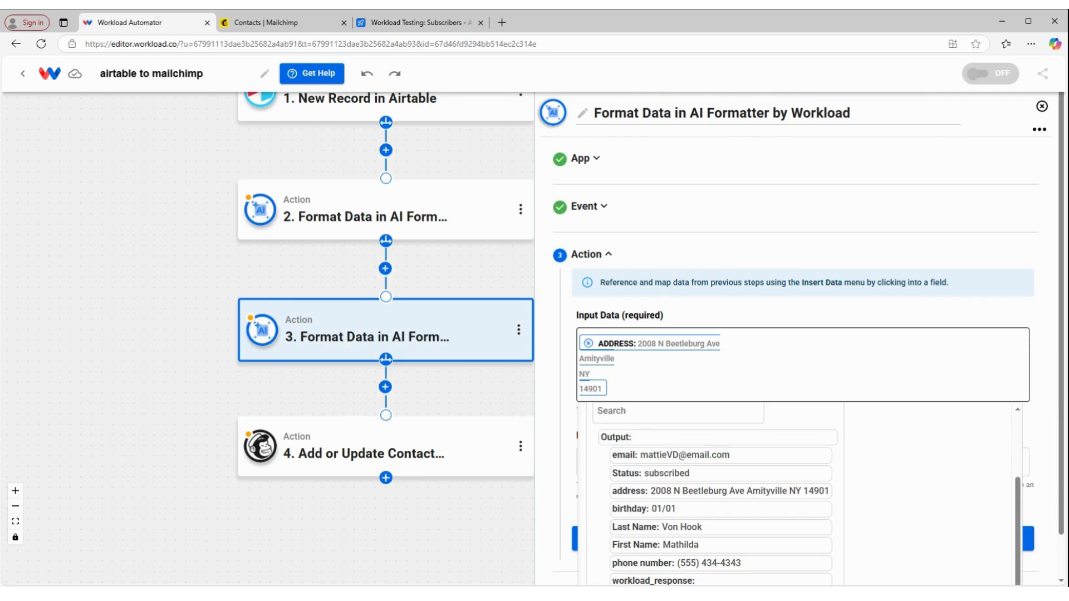
left_click(566, 403)
Step: Set the second formatter's prompt to "please split this response into four separate fields for street, city, state, and zip code" and save the action settings
left_click(580, 440)
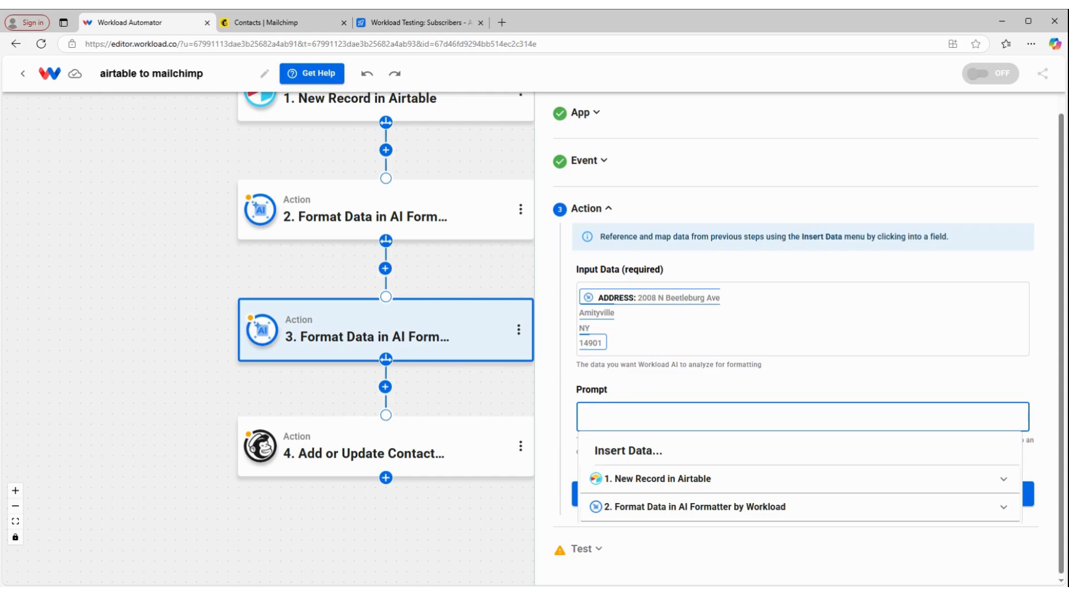
type("please")
type("split this respo")
type("nse into four separate firleds for street, city, state, and zip code")
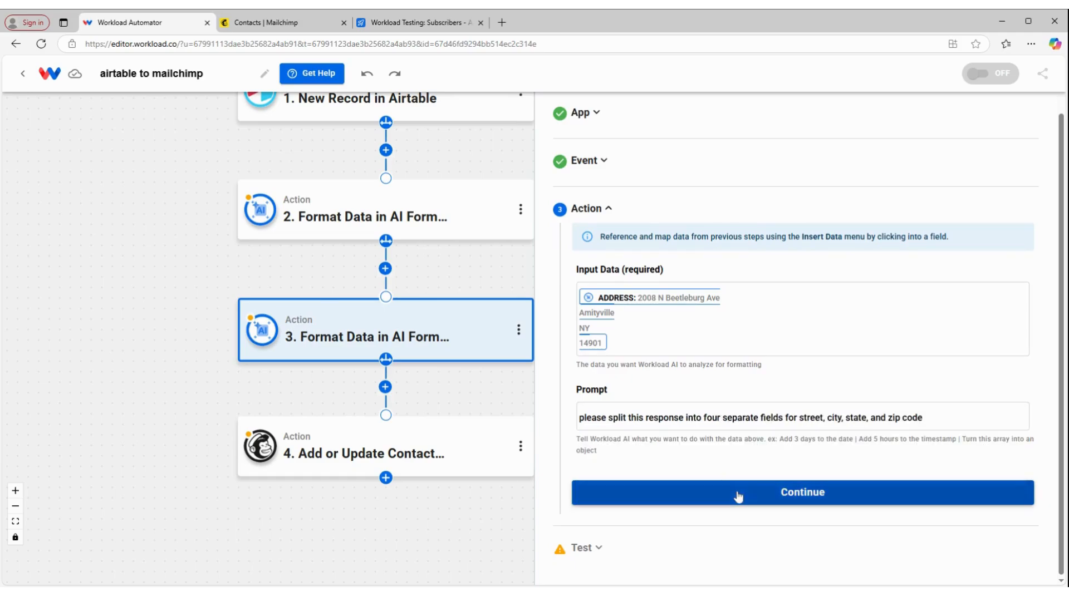
left_click(740, 494)
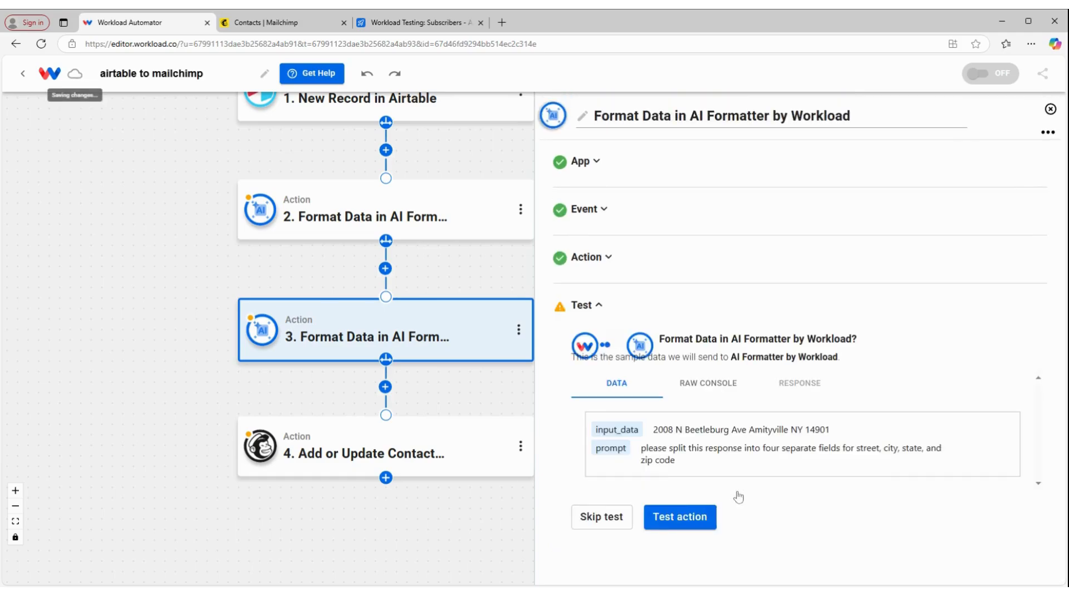
Step: Test the second formatter's address split and finish configuring that step
left_click(696, 515)
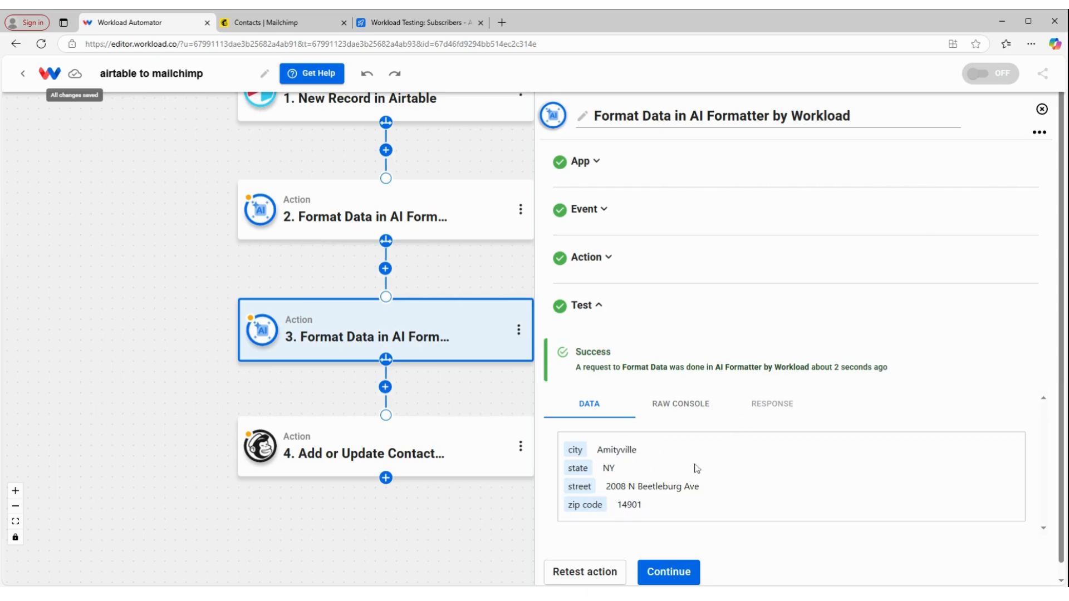
scroll(738, 463, "down", 1)
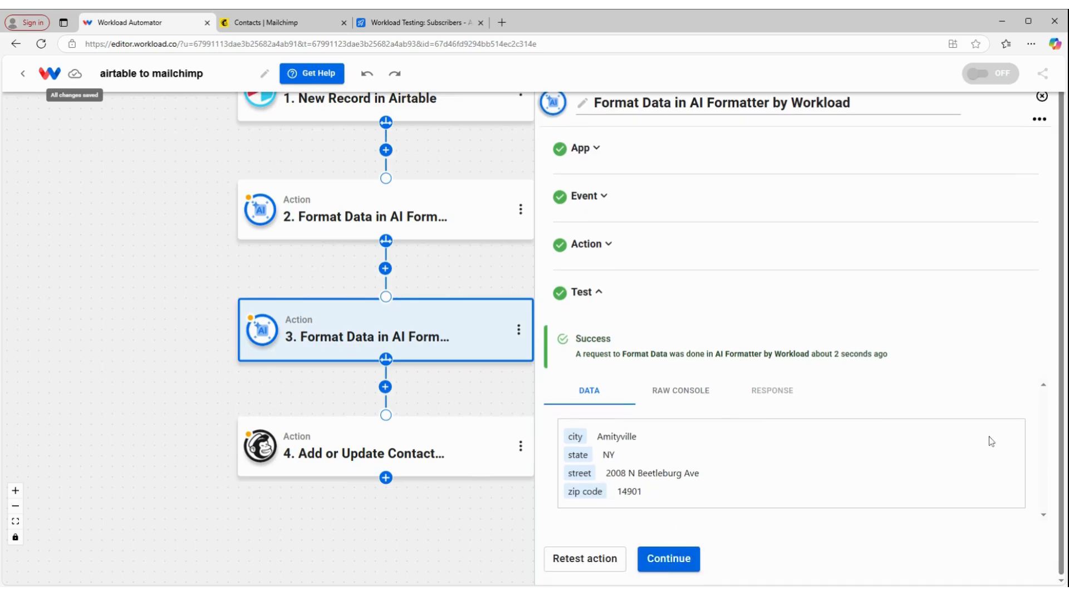
left_click(661, 559)
left_click(680, 564)
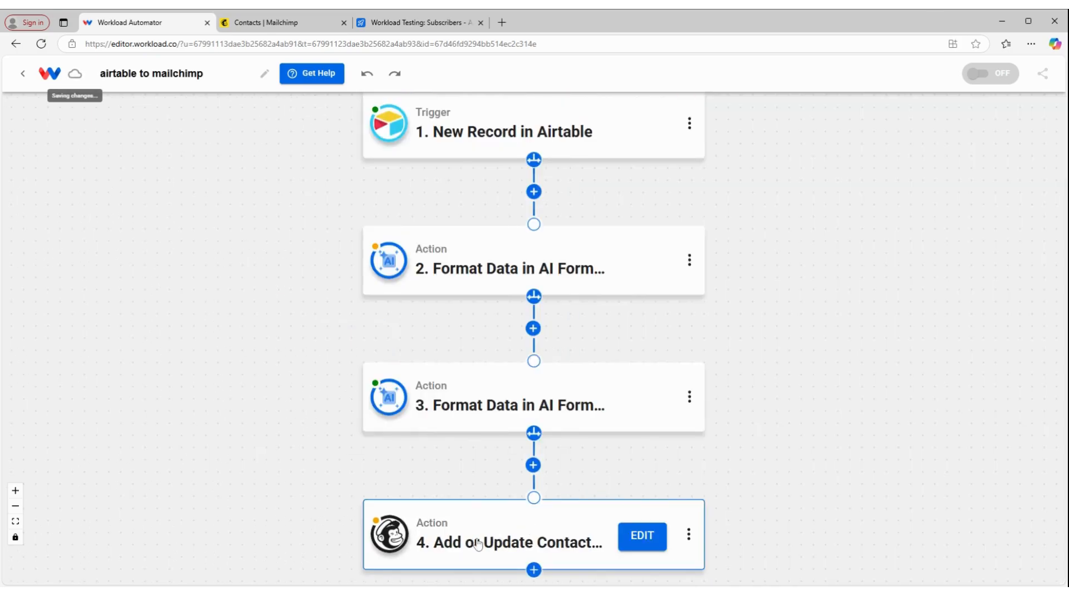
Step: Reopen the Mailchimp step's action settings and map the street output of step 3 into the contact's Address
left_click(478, 545)
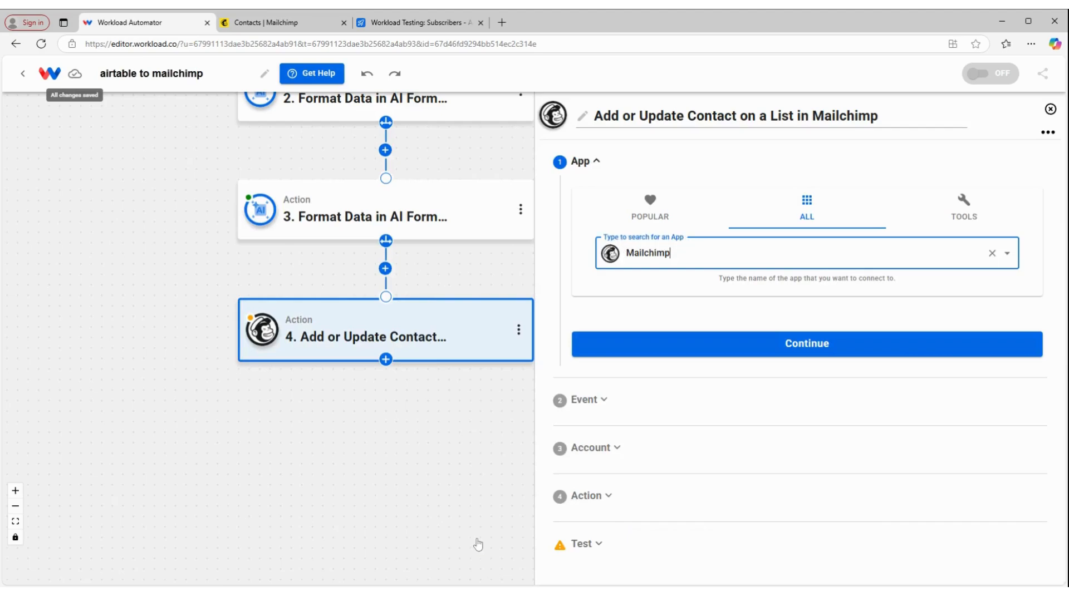
left_click(636, 495)
scroll(767, 423, "down", 1)
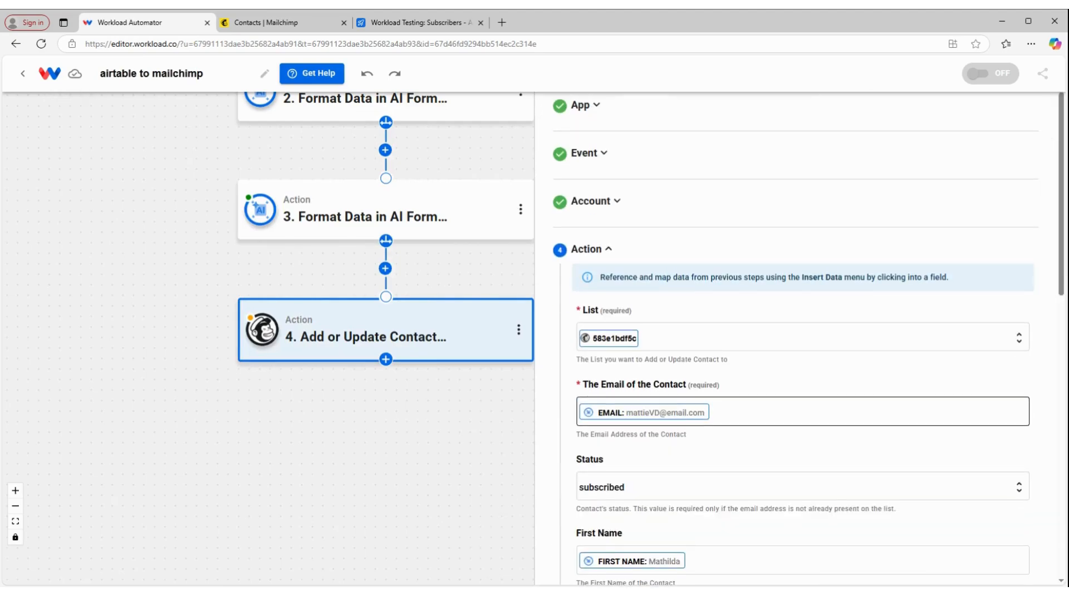
scroll(754, 392, "down", 1)
scroll(647, 418, "down", 2)
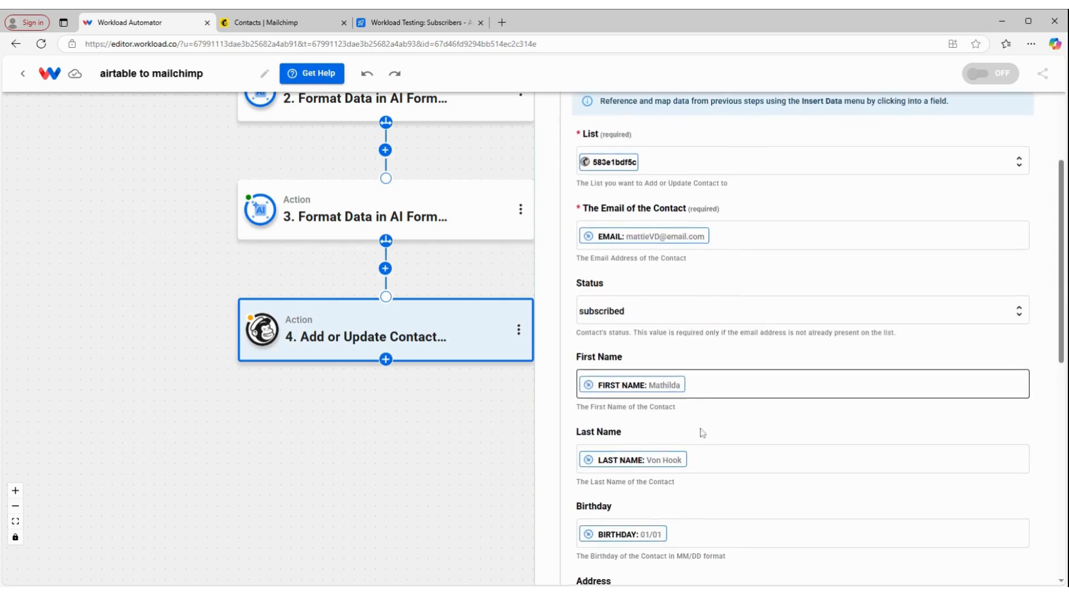
scroll(726, 444, "down", 5)
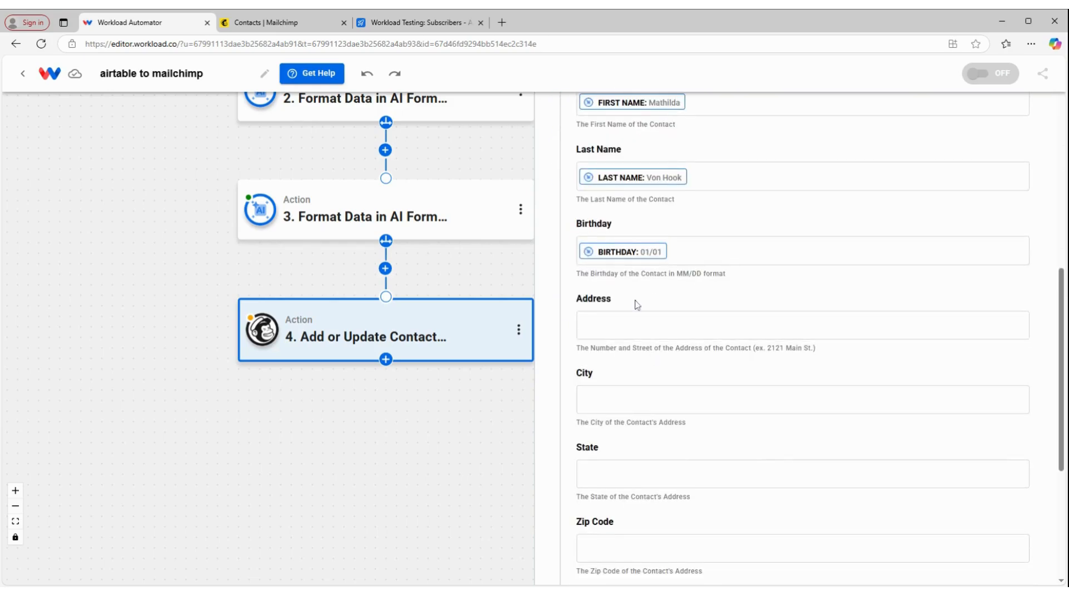
left_click(651, 328)
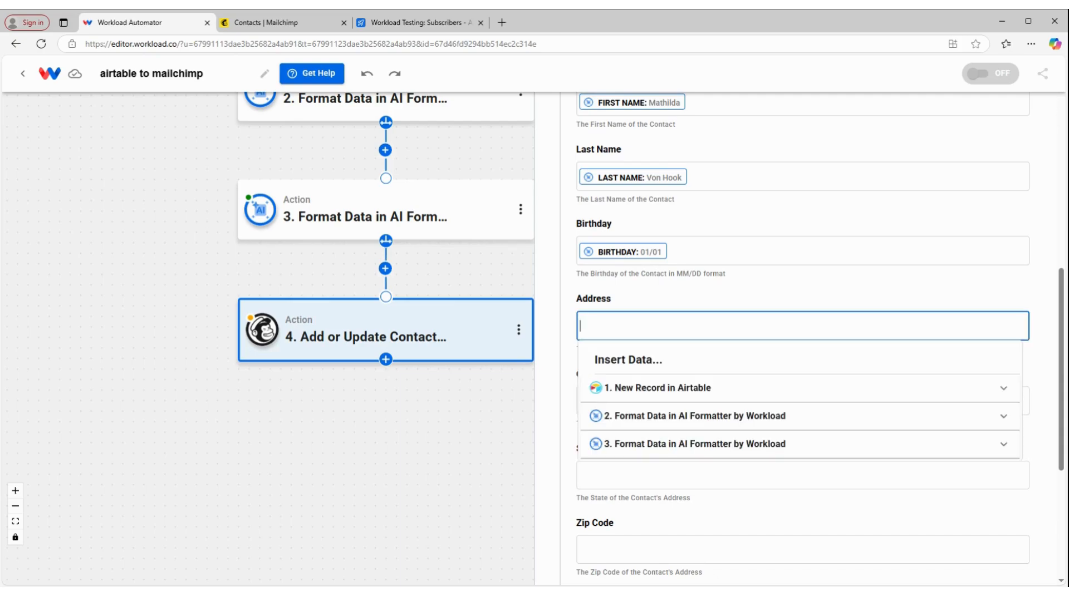
left_click(629, 445)
scroll(650, 474, "down", 1)
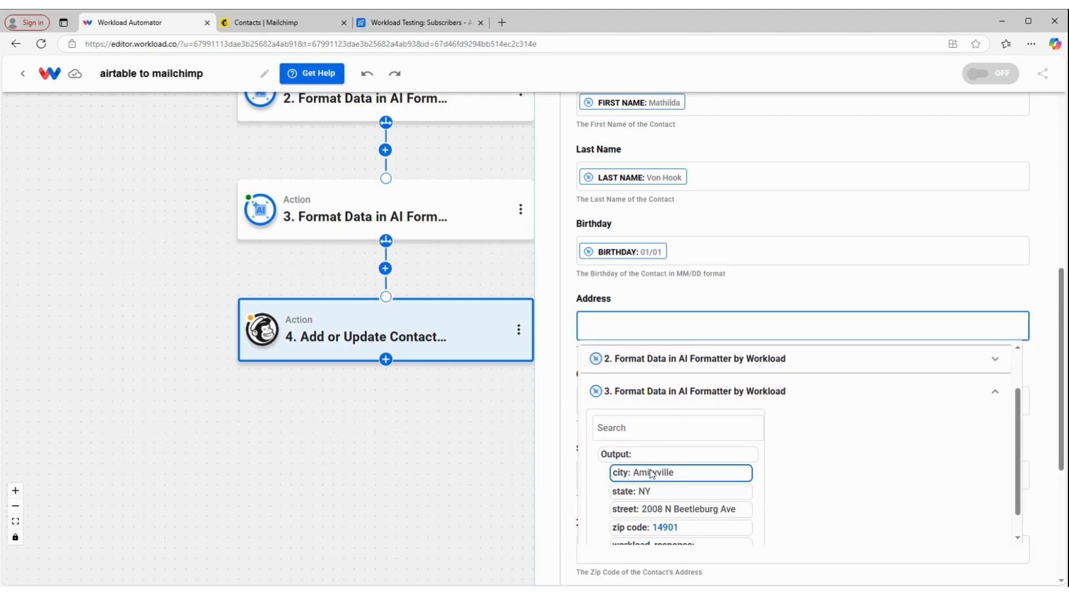
scroll(703, 487, "down", 1)
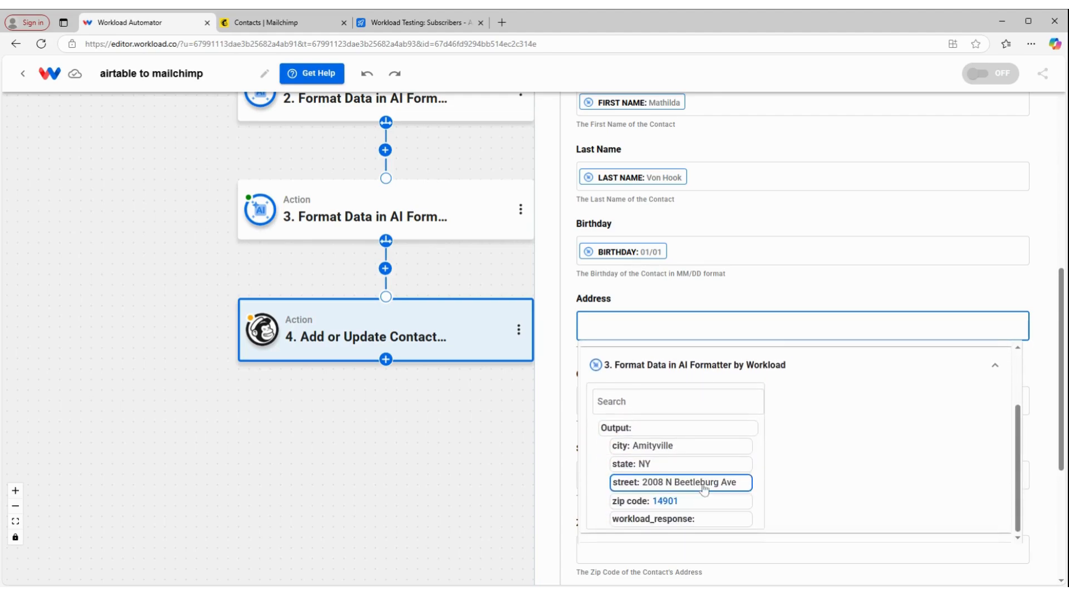
left_click(703, 483)
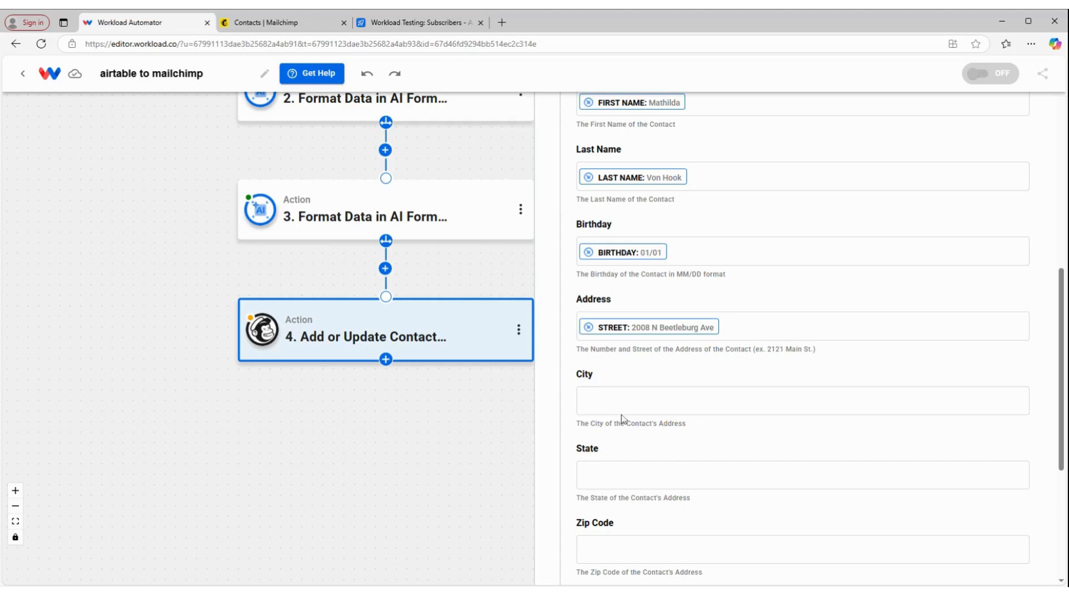
Step: Map the city output of step 3 into the contact's City
left_click(621, 412)
left_click(674, 518)
scroll(675, 523, "down", 1)
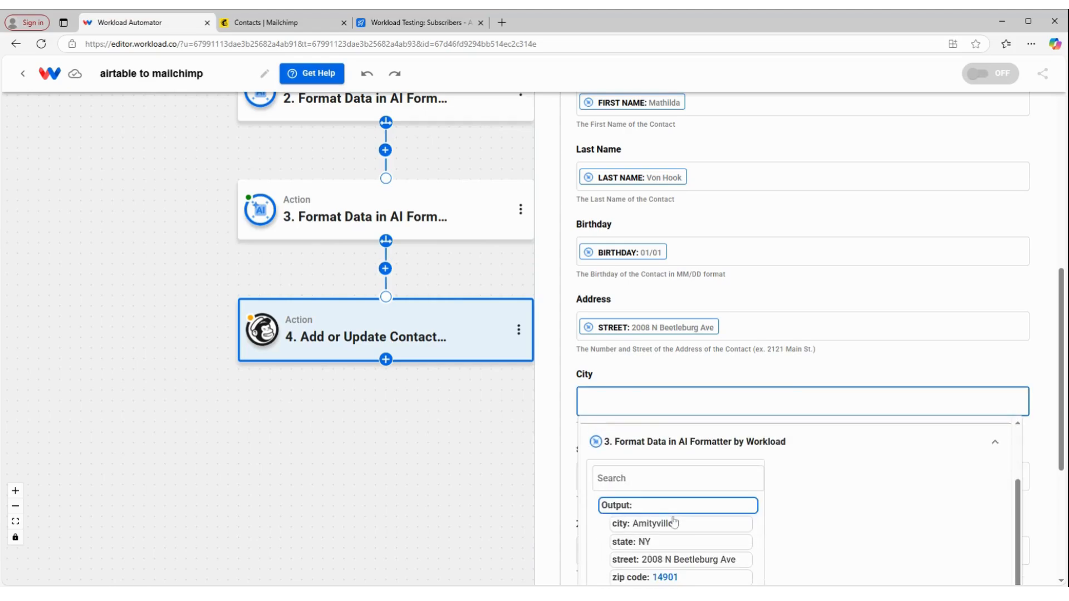
left_click(675, 524)
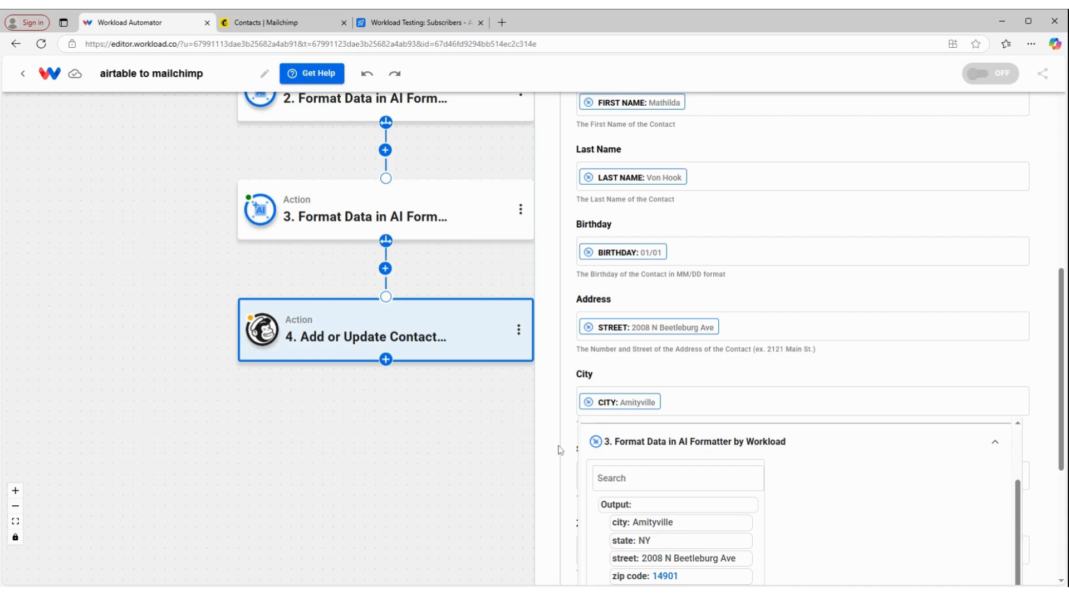
Step: Map the state output of step 3 into the contact's State
left_click(624, 475)
scroll(641, 440, "down", 3)
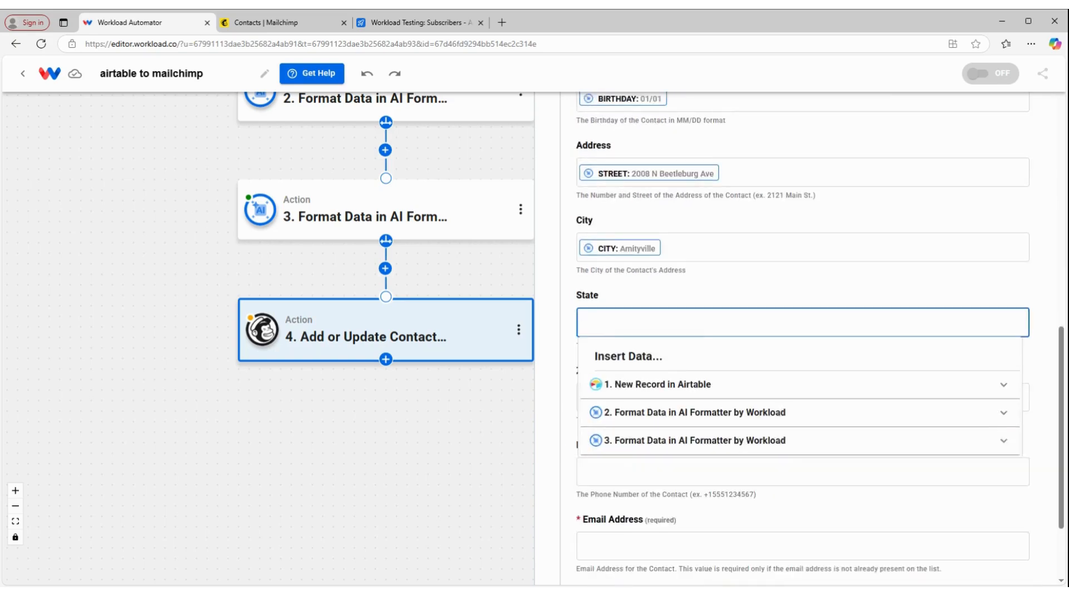
left_click(640, 434)
scroll(641, 435, "down", 2)
left_click(652, 447)
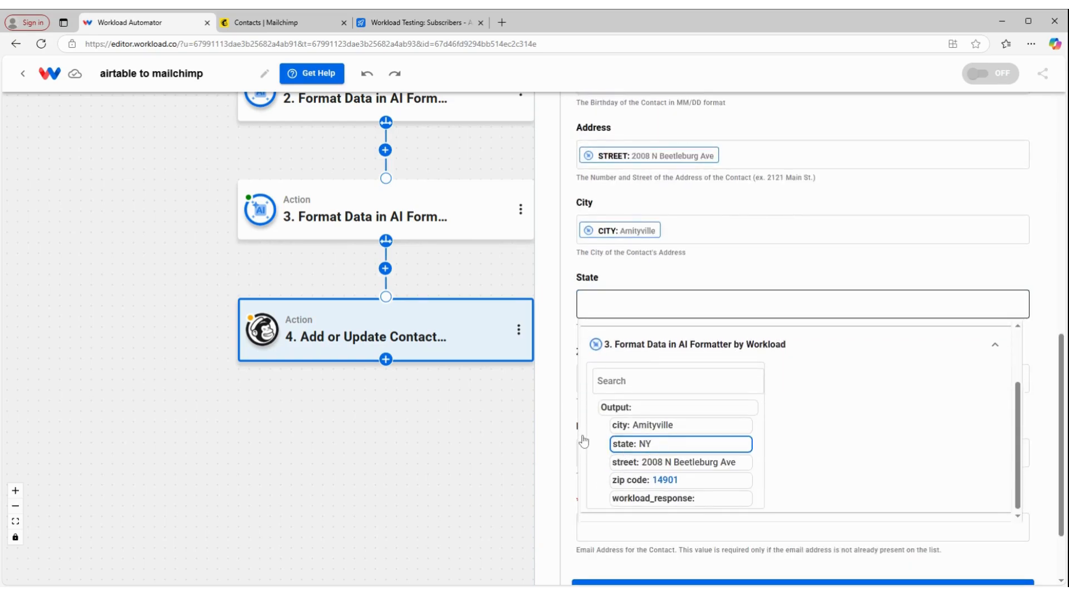
Step: Map the zip code output of step 3 into the contact's Zip Code
left_click(613, 383)
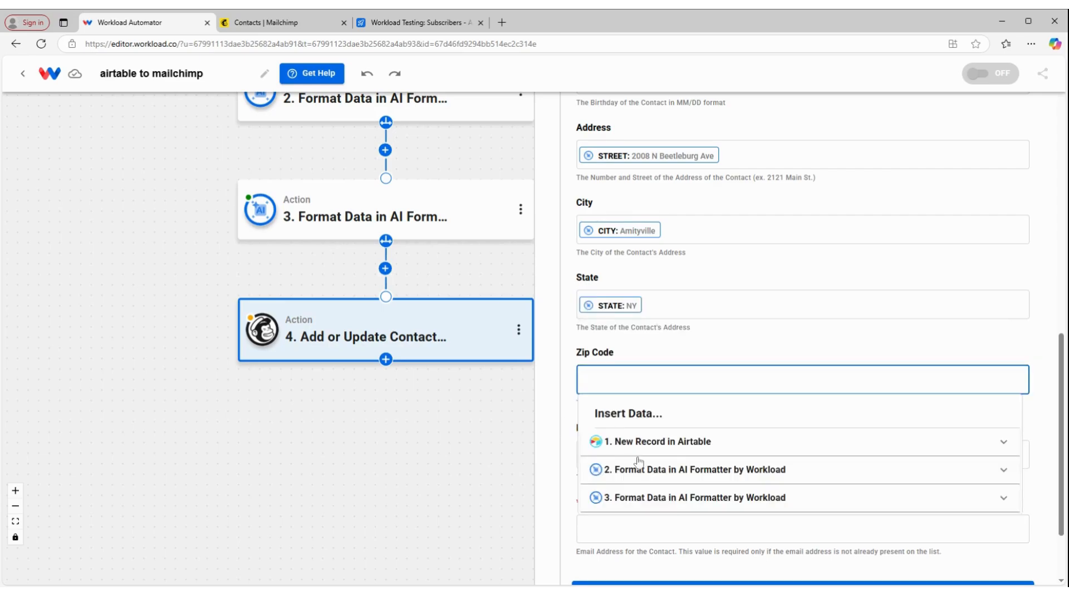
scroll(639, 463, "down", 2)
left_click(696, 398)
scroll(696, 399, "down", 3)
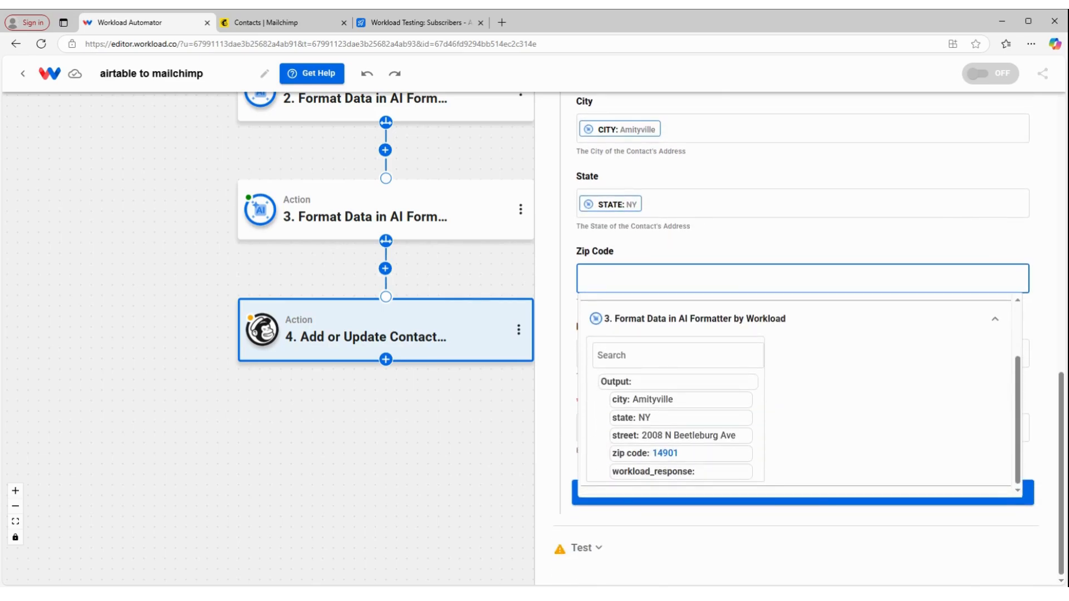
left_click(674, 454)
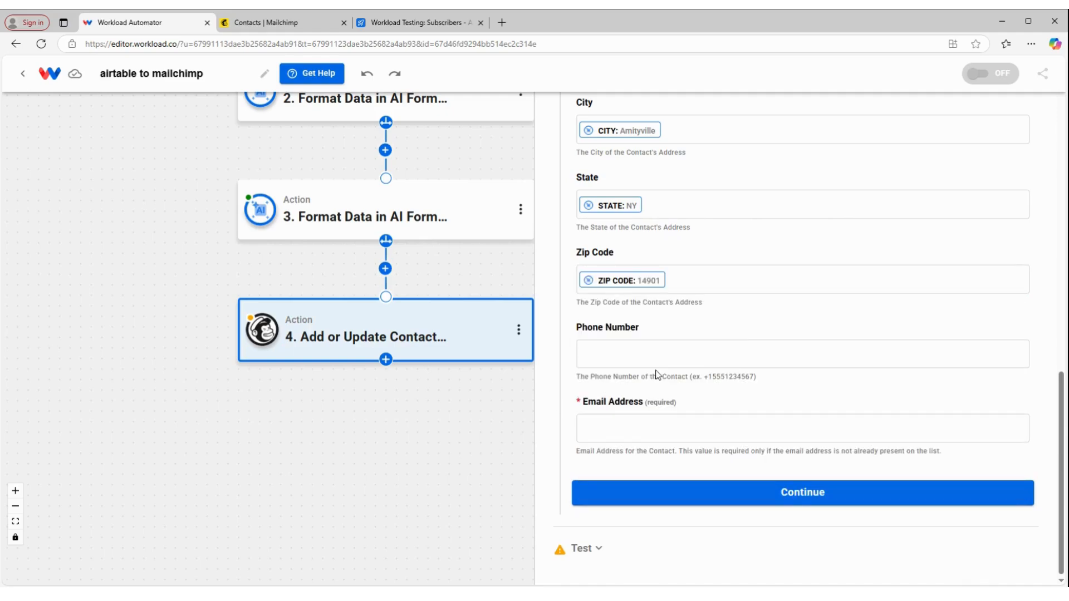
Step: Map the phone number output of step 2 into the contact's Phone Number
left_click(656, 363)
left_click(656, 445)
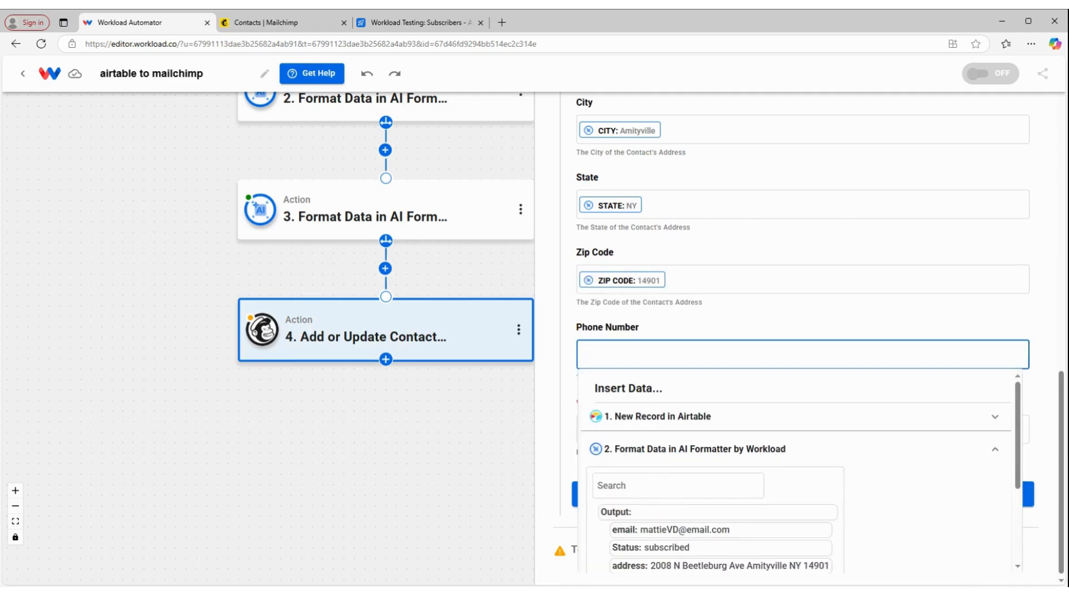
scroll(669, 490, "down", 3)
left_click(668, 501)
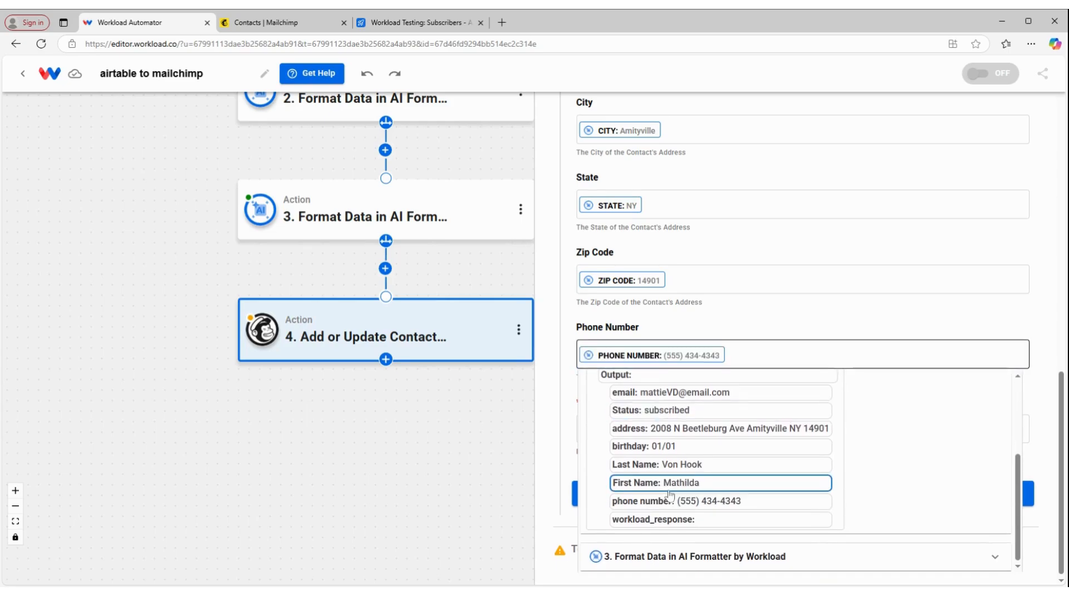
left_click(547, 406)
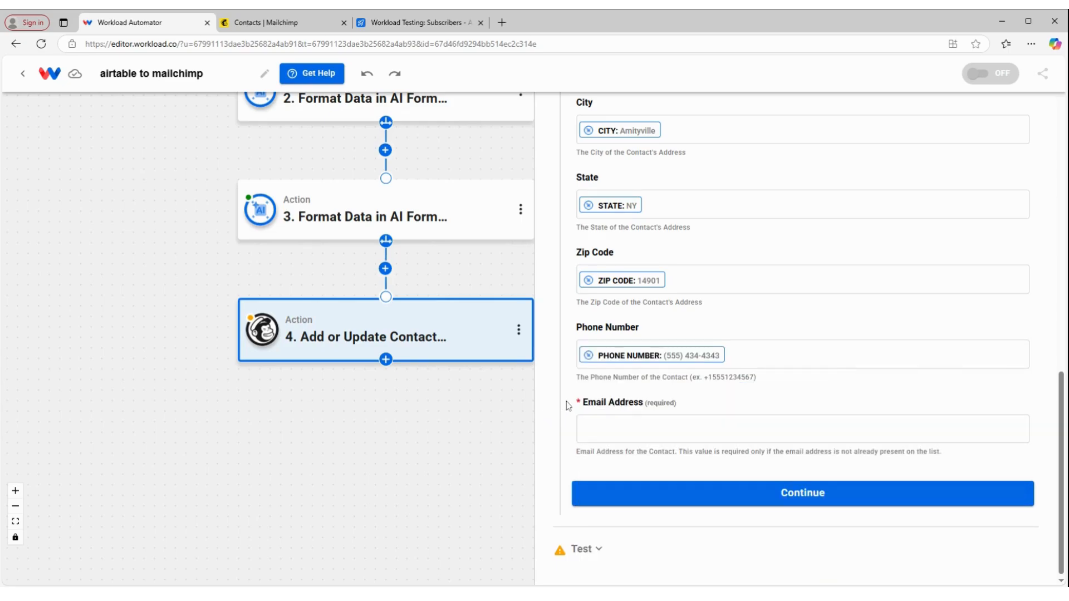
Step: Map the email output of step 2 into the contact's required Email Address
left_click(609, 428)
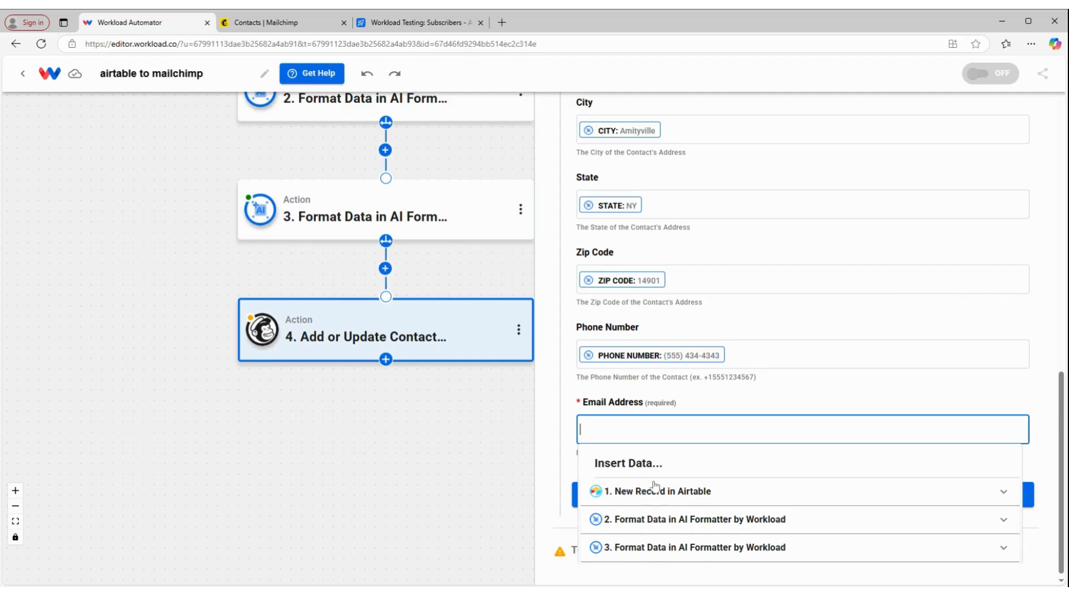
left_click(665, 520)
scroll(664, 524, "down", 3)
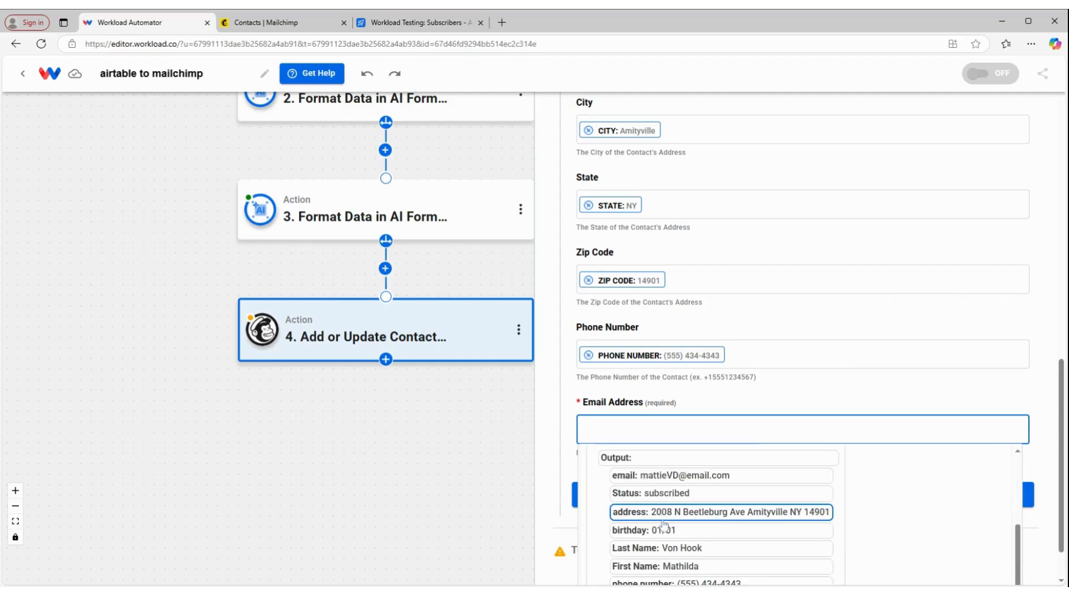
left_click(691, 472)
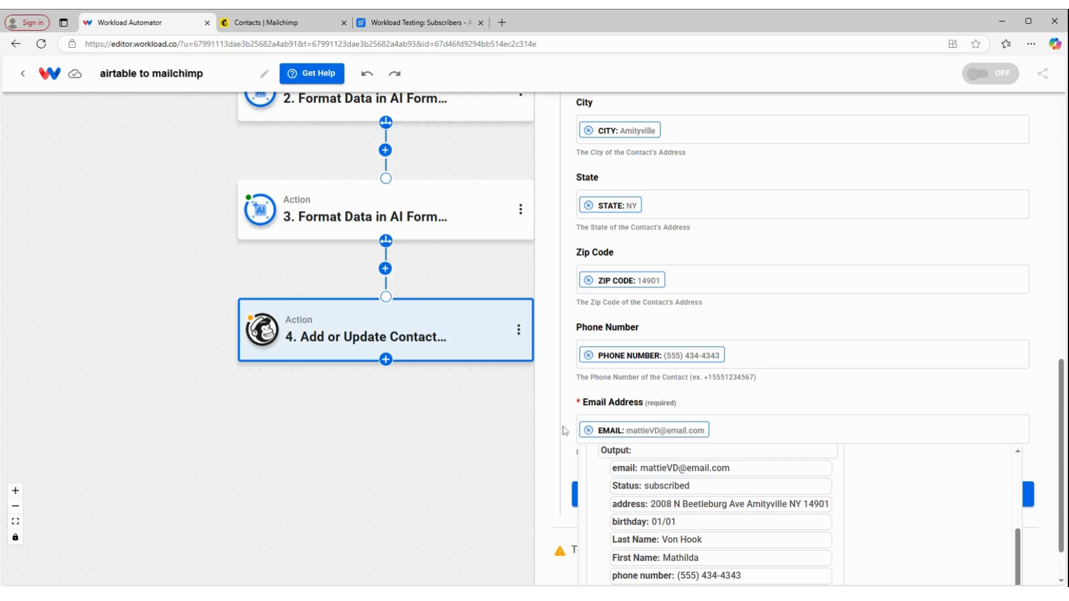
left_click(556, 392)
scroll(834, 393, "up", 3)
scroll(834, 393, "down", 4)
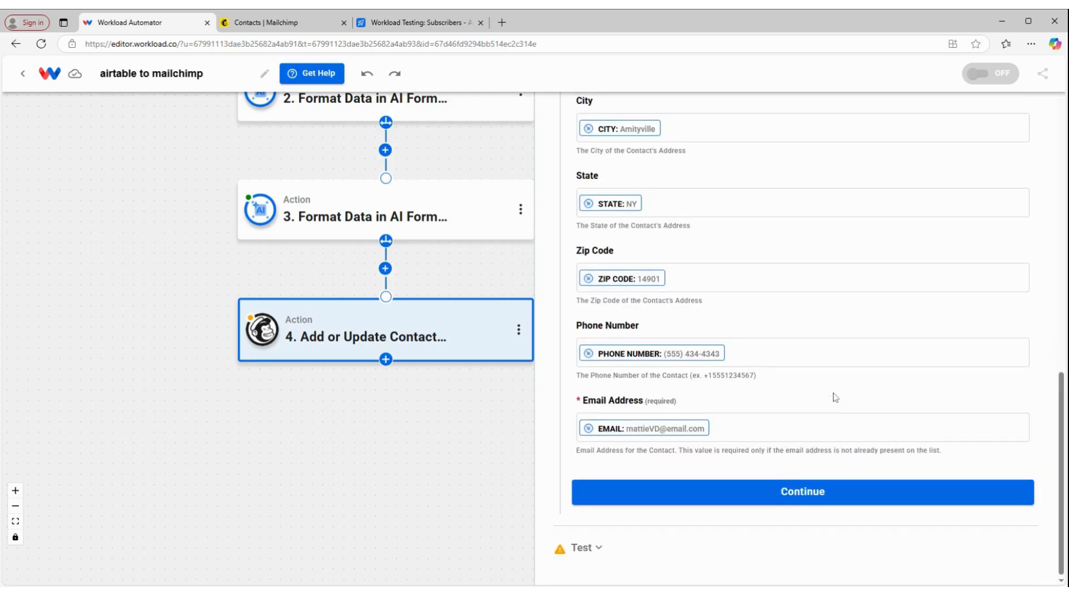
Step: Save the Mailchimp contact mappings, run the action test and review the returned data
left_click(770, 496)
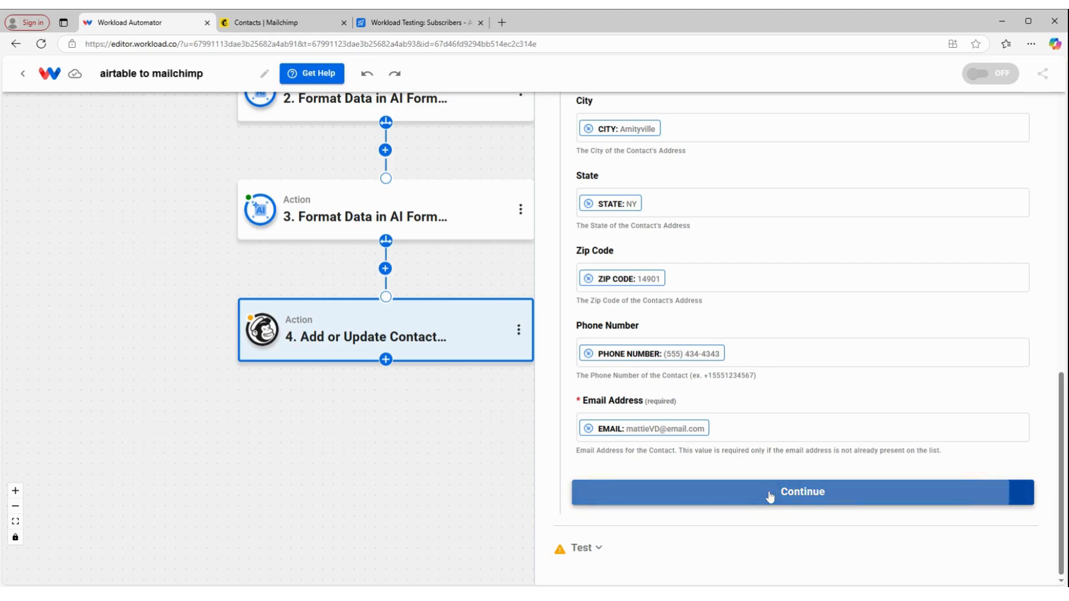
scroll(771, 497, "down", 2)
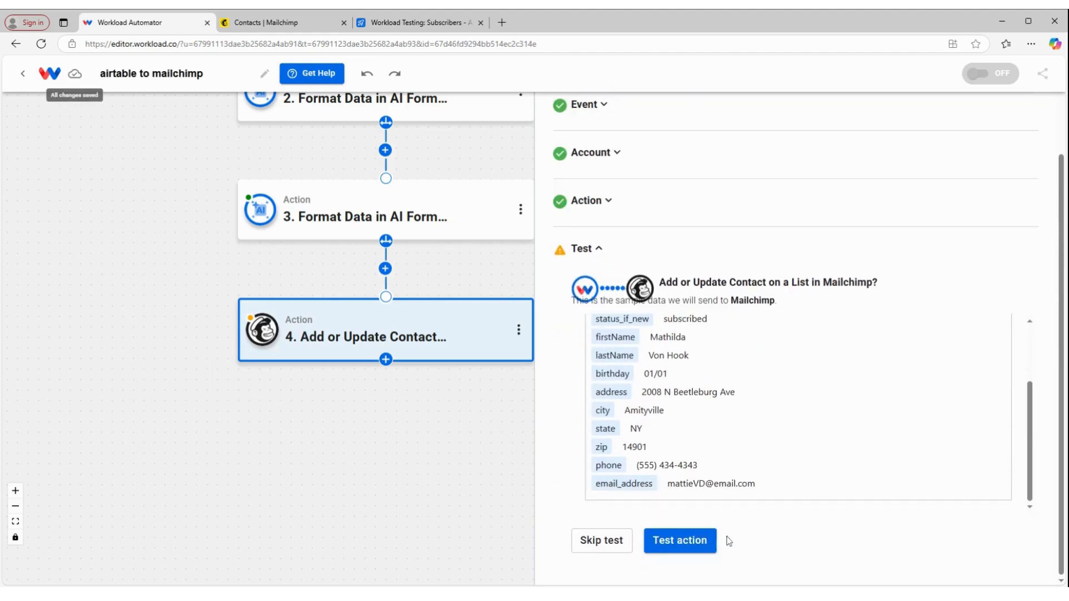
left_click(706, 541)
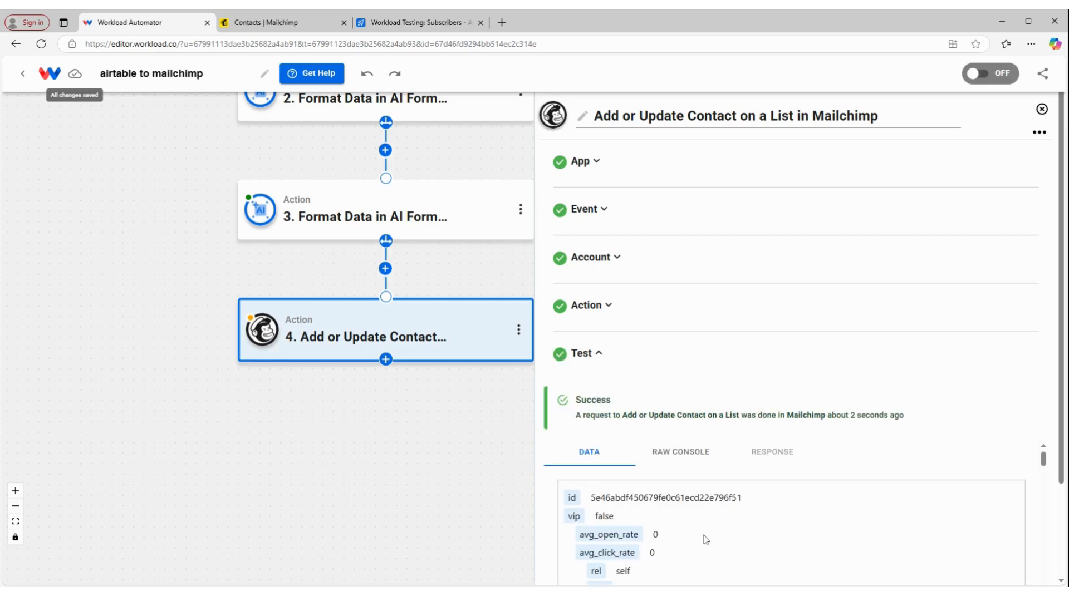
scroll(707, 539, "down", 6)
scroll(707, 529, "up", 5)
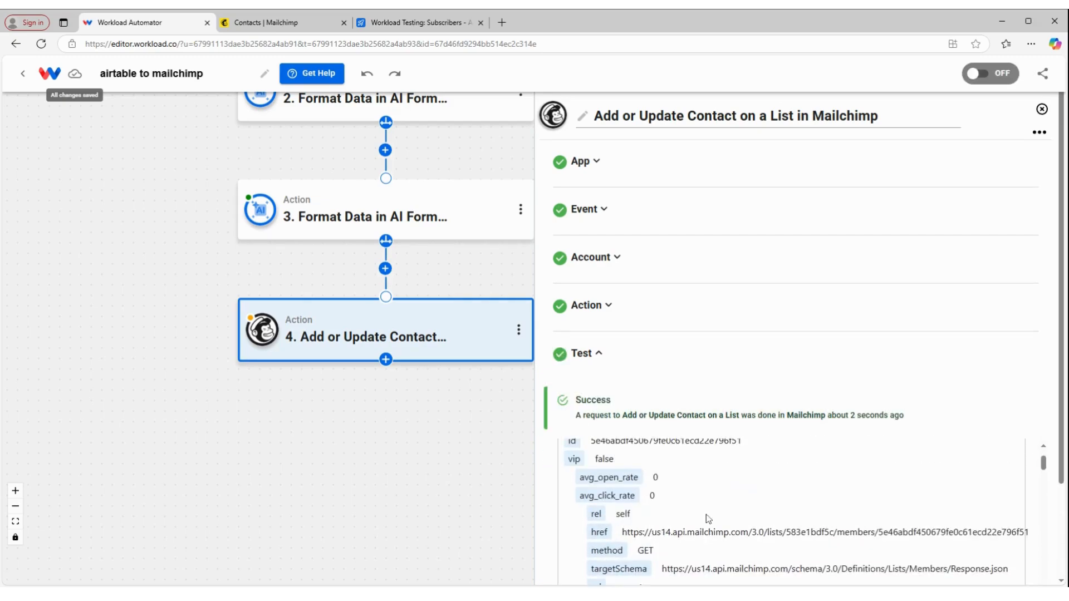
scroll(709, 519, "up", 1)
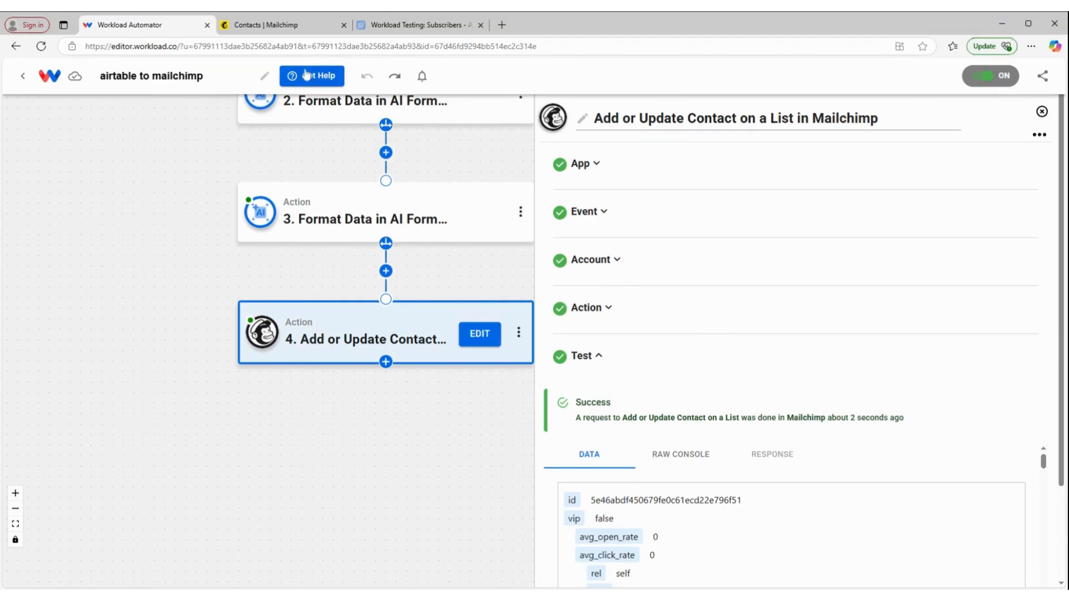
Step: Check the test contact's details in the Mailchimp contacts list, and return to Workload to finish the Mailchimp step
left_click(255, 24)
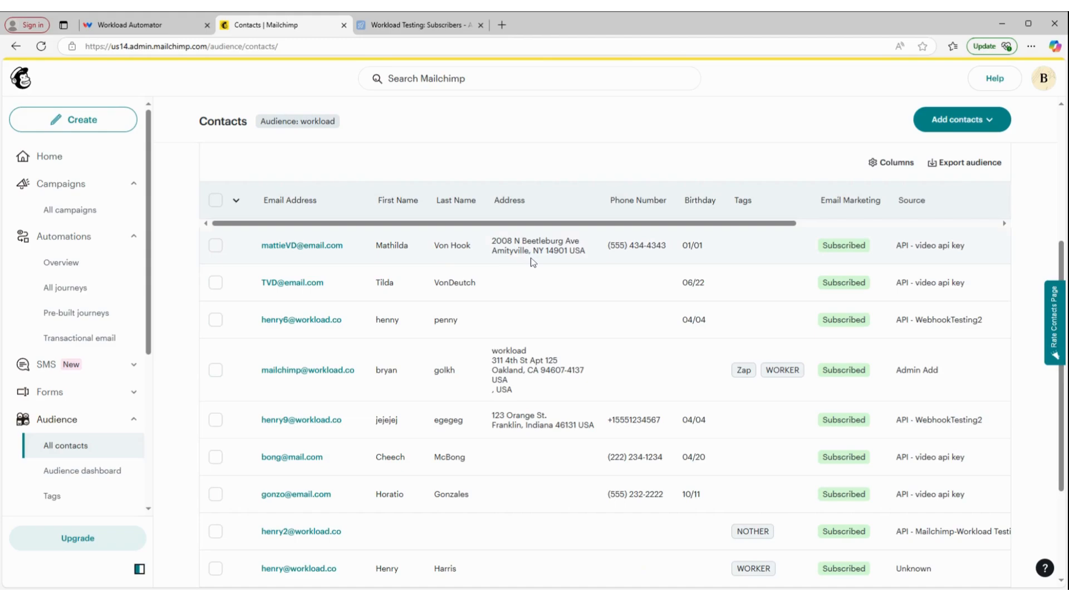
left_click(145, 28)
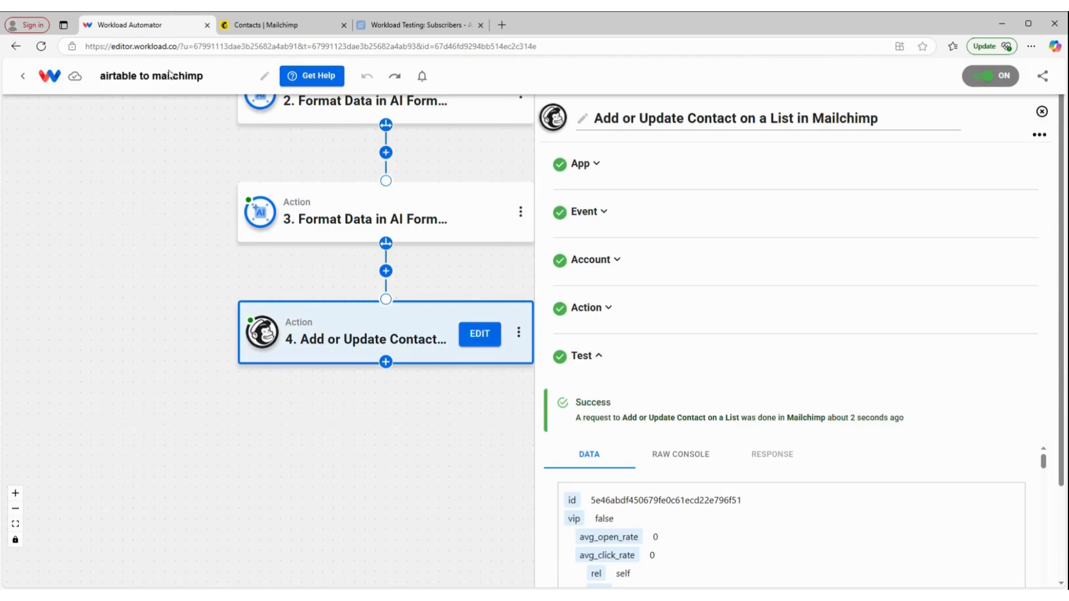
scroll(975, 210, "down", 3)
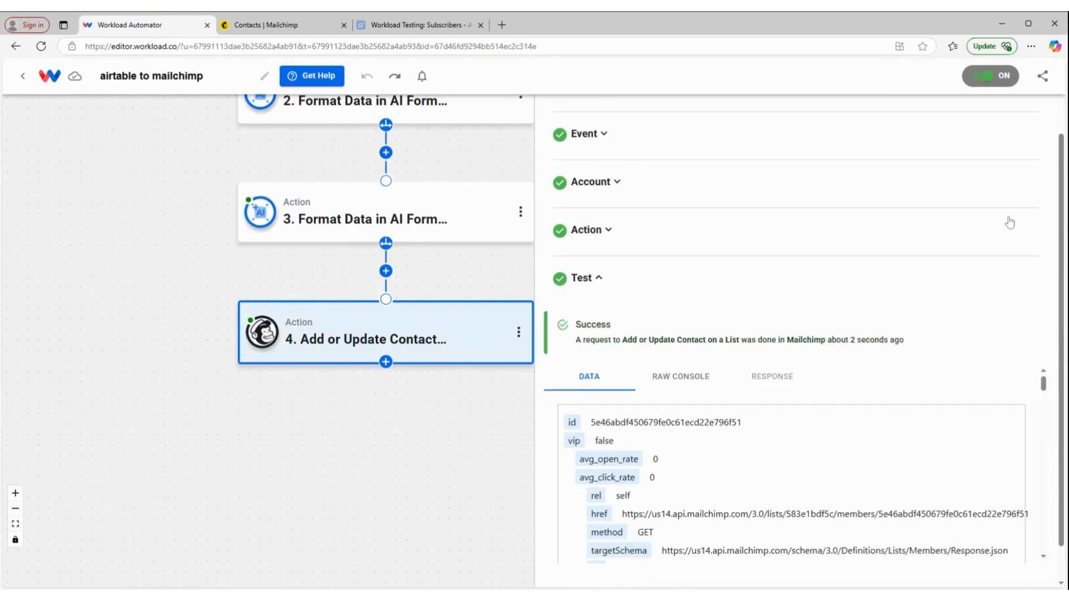
left_click(685, 562)
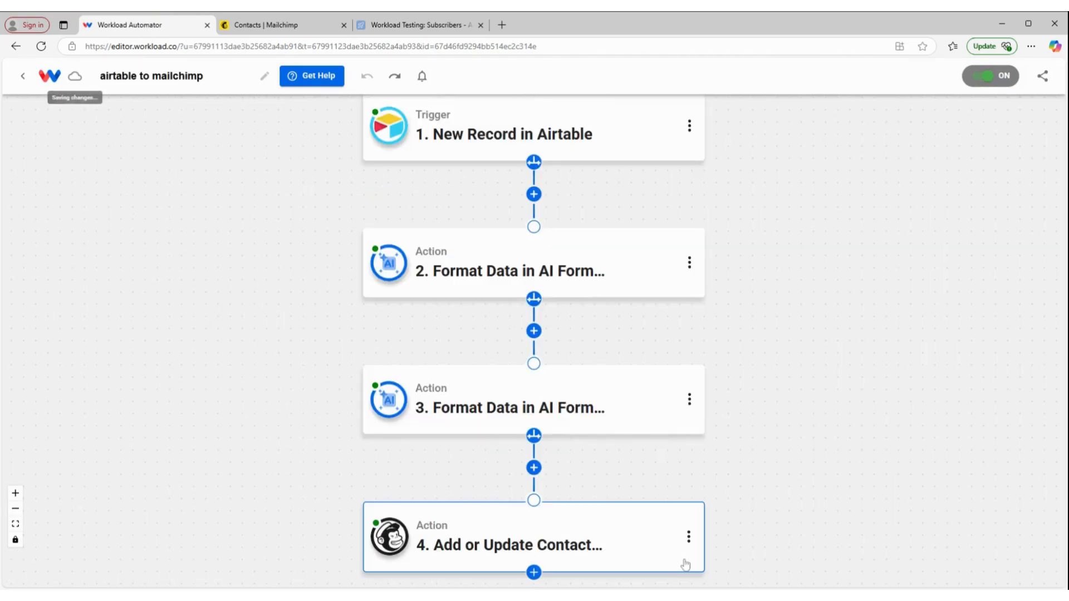